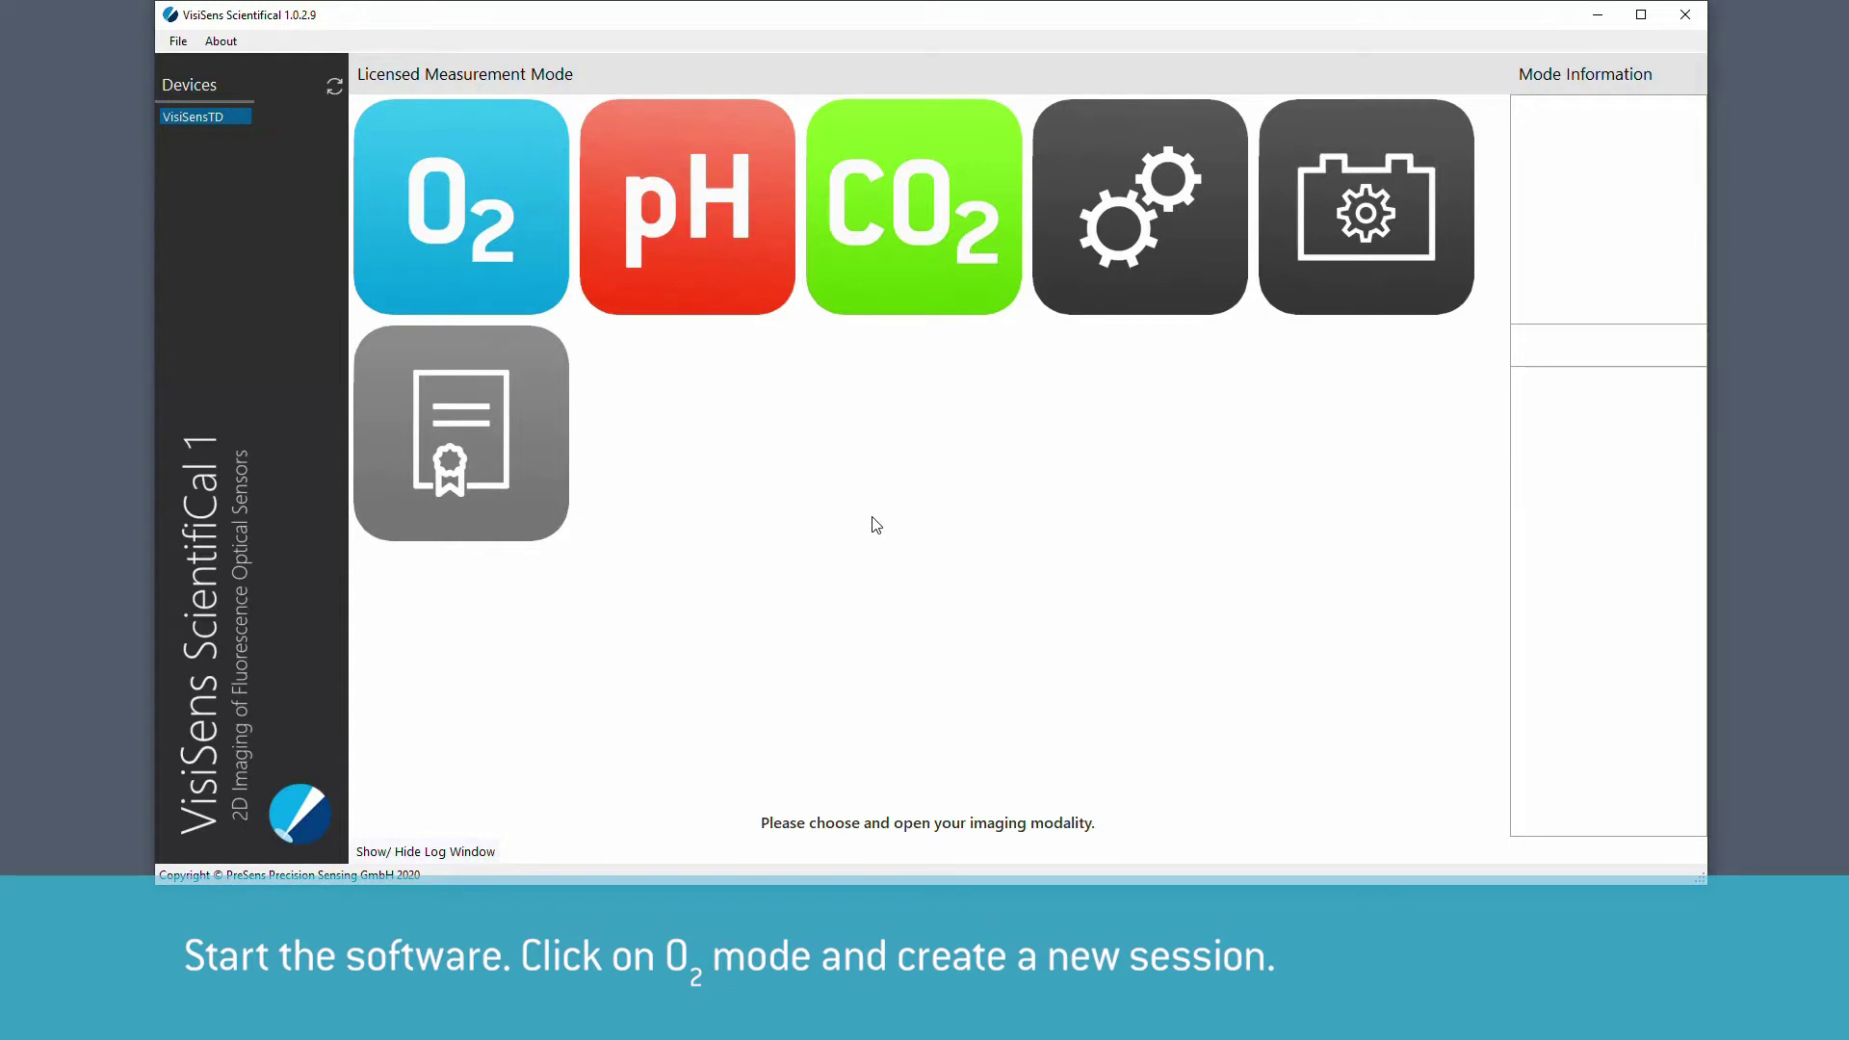
- Create a new O2 imaging session, keeping the default name S005
left_click(484, 252)
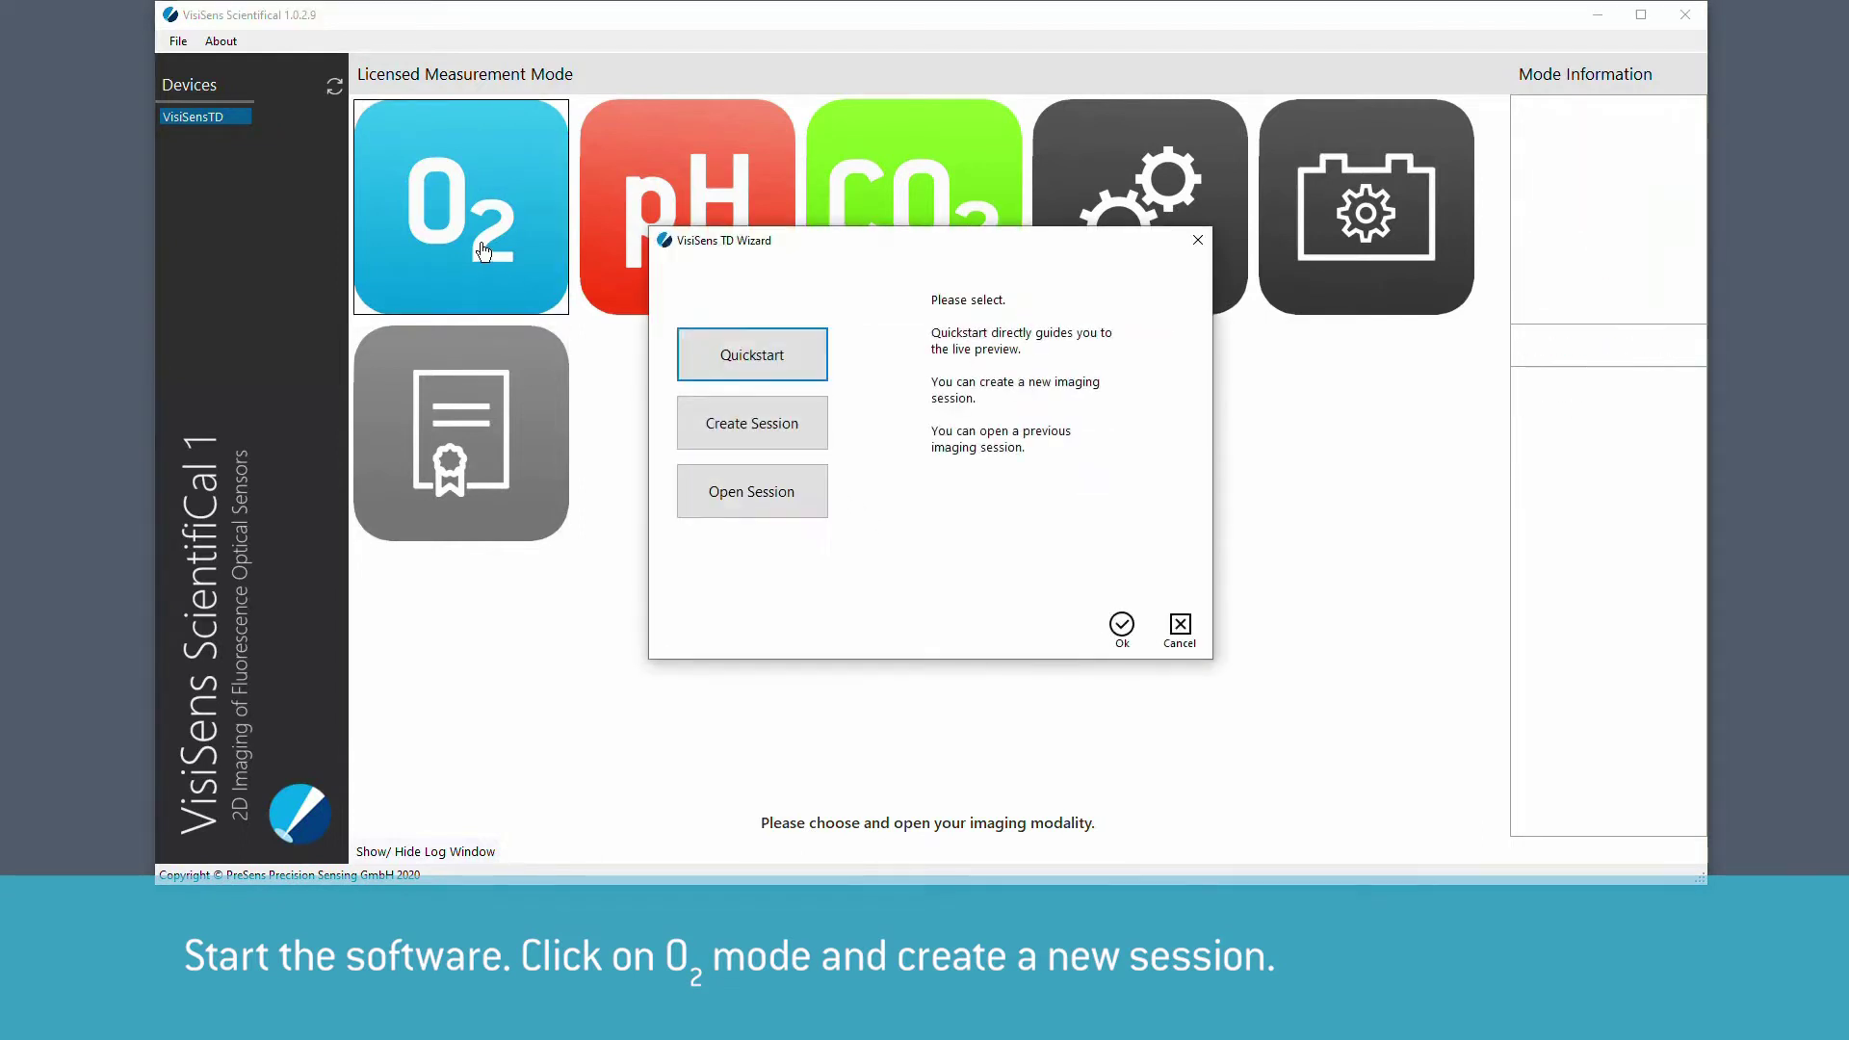
left_click(728, 430)
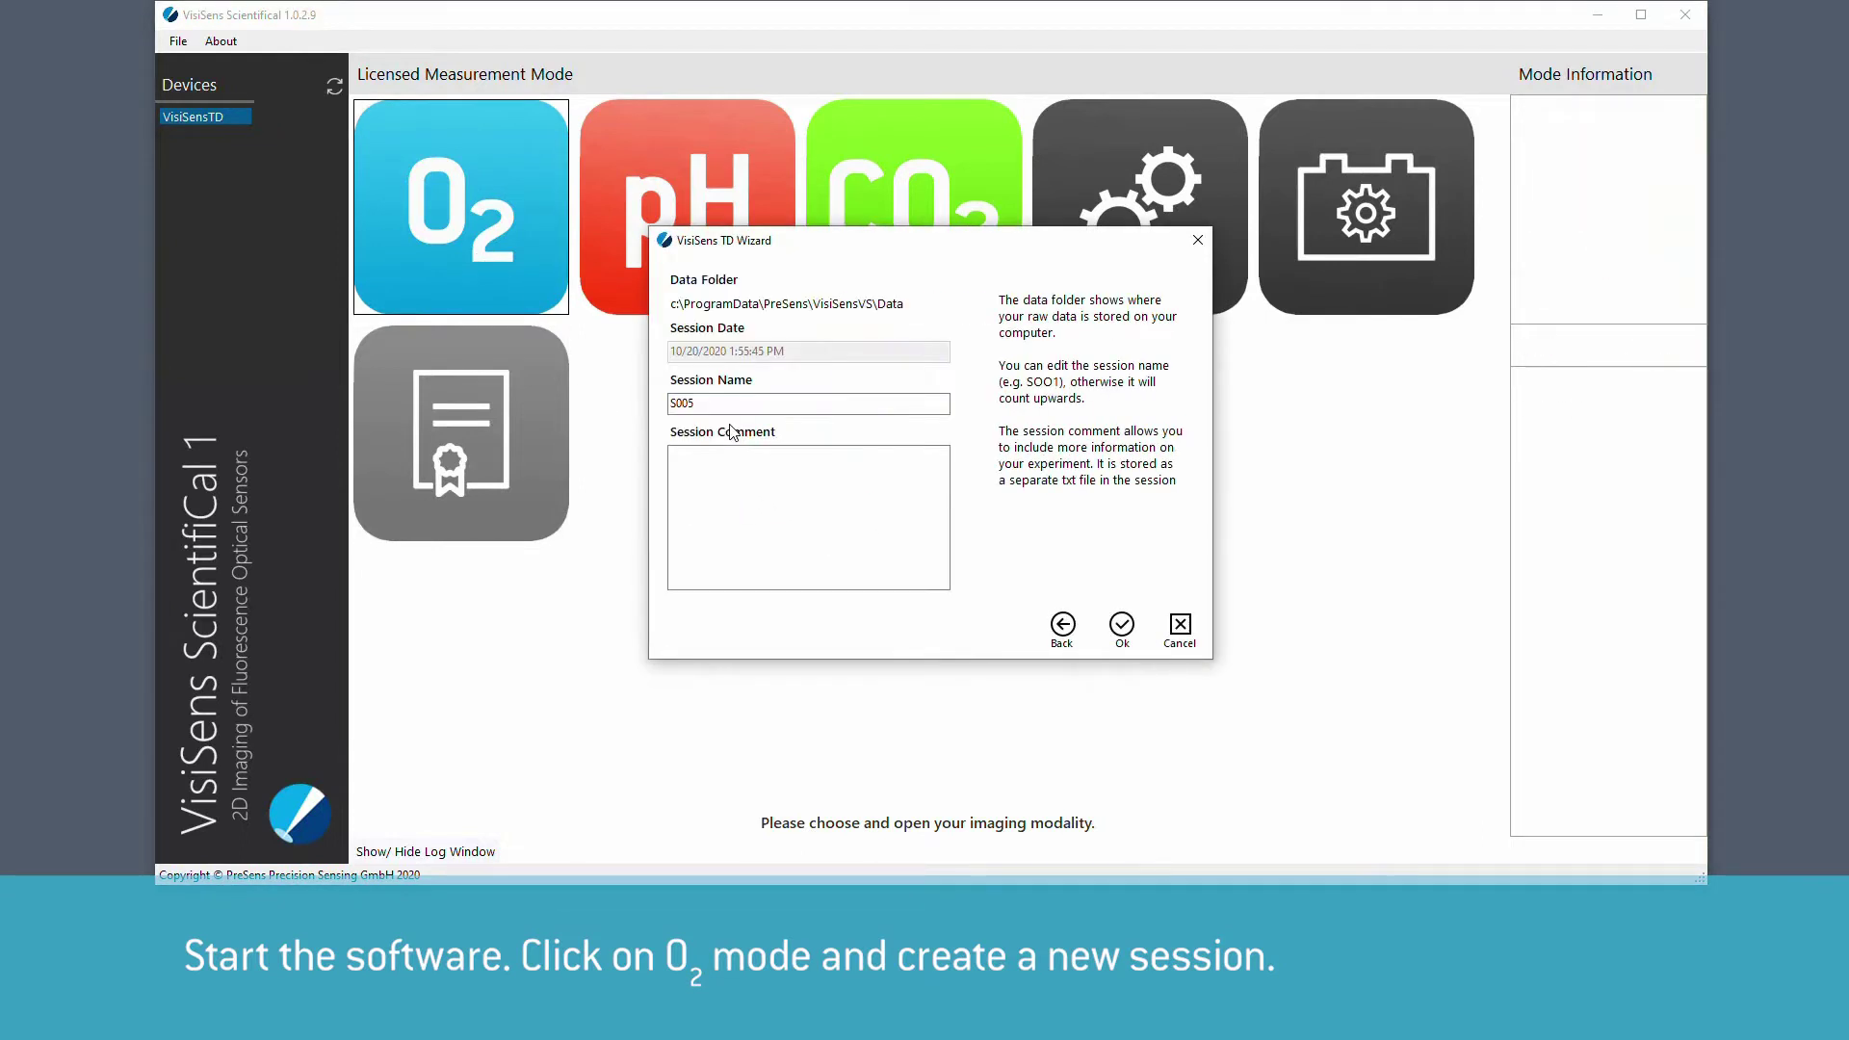
left_click(1119, 626)
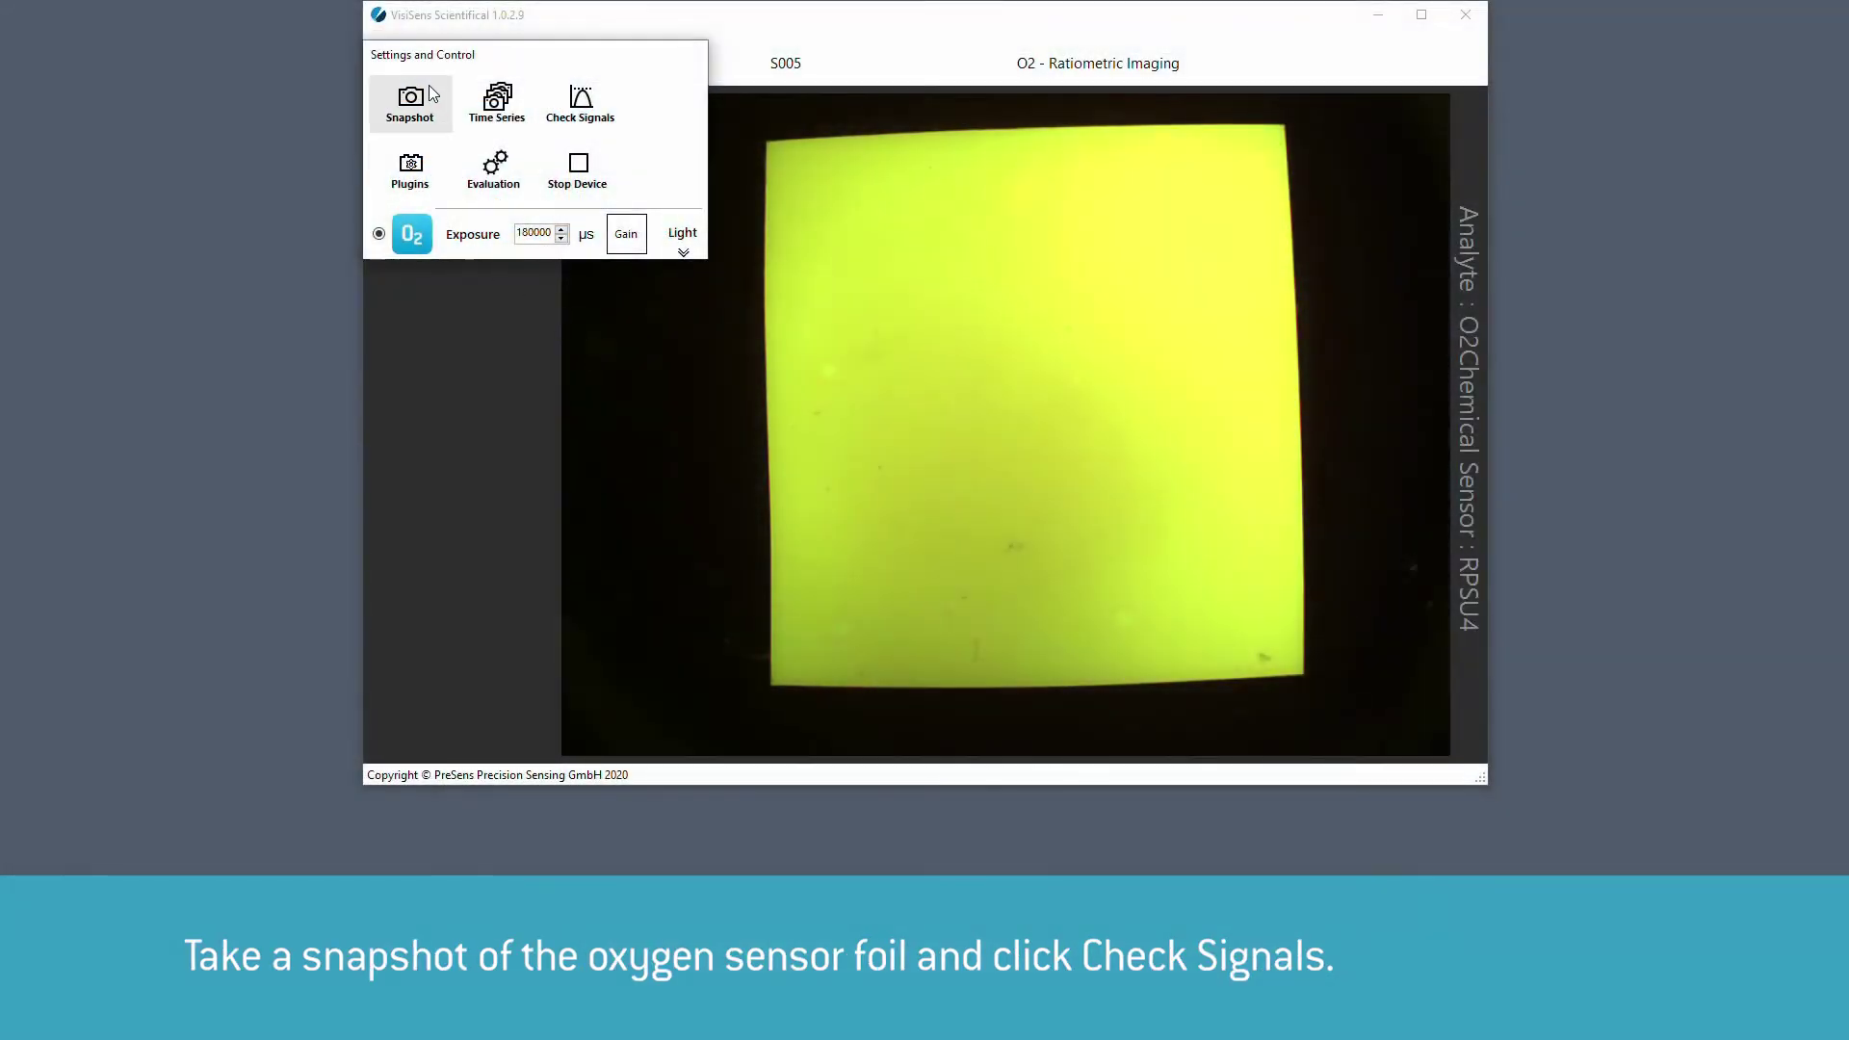
- Take a snapshot at 180000 µs exposure and check its red and green signal levels
left_click(417, 103)
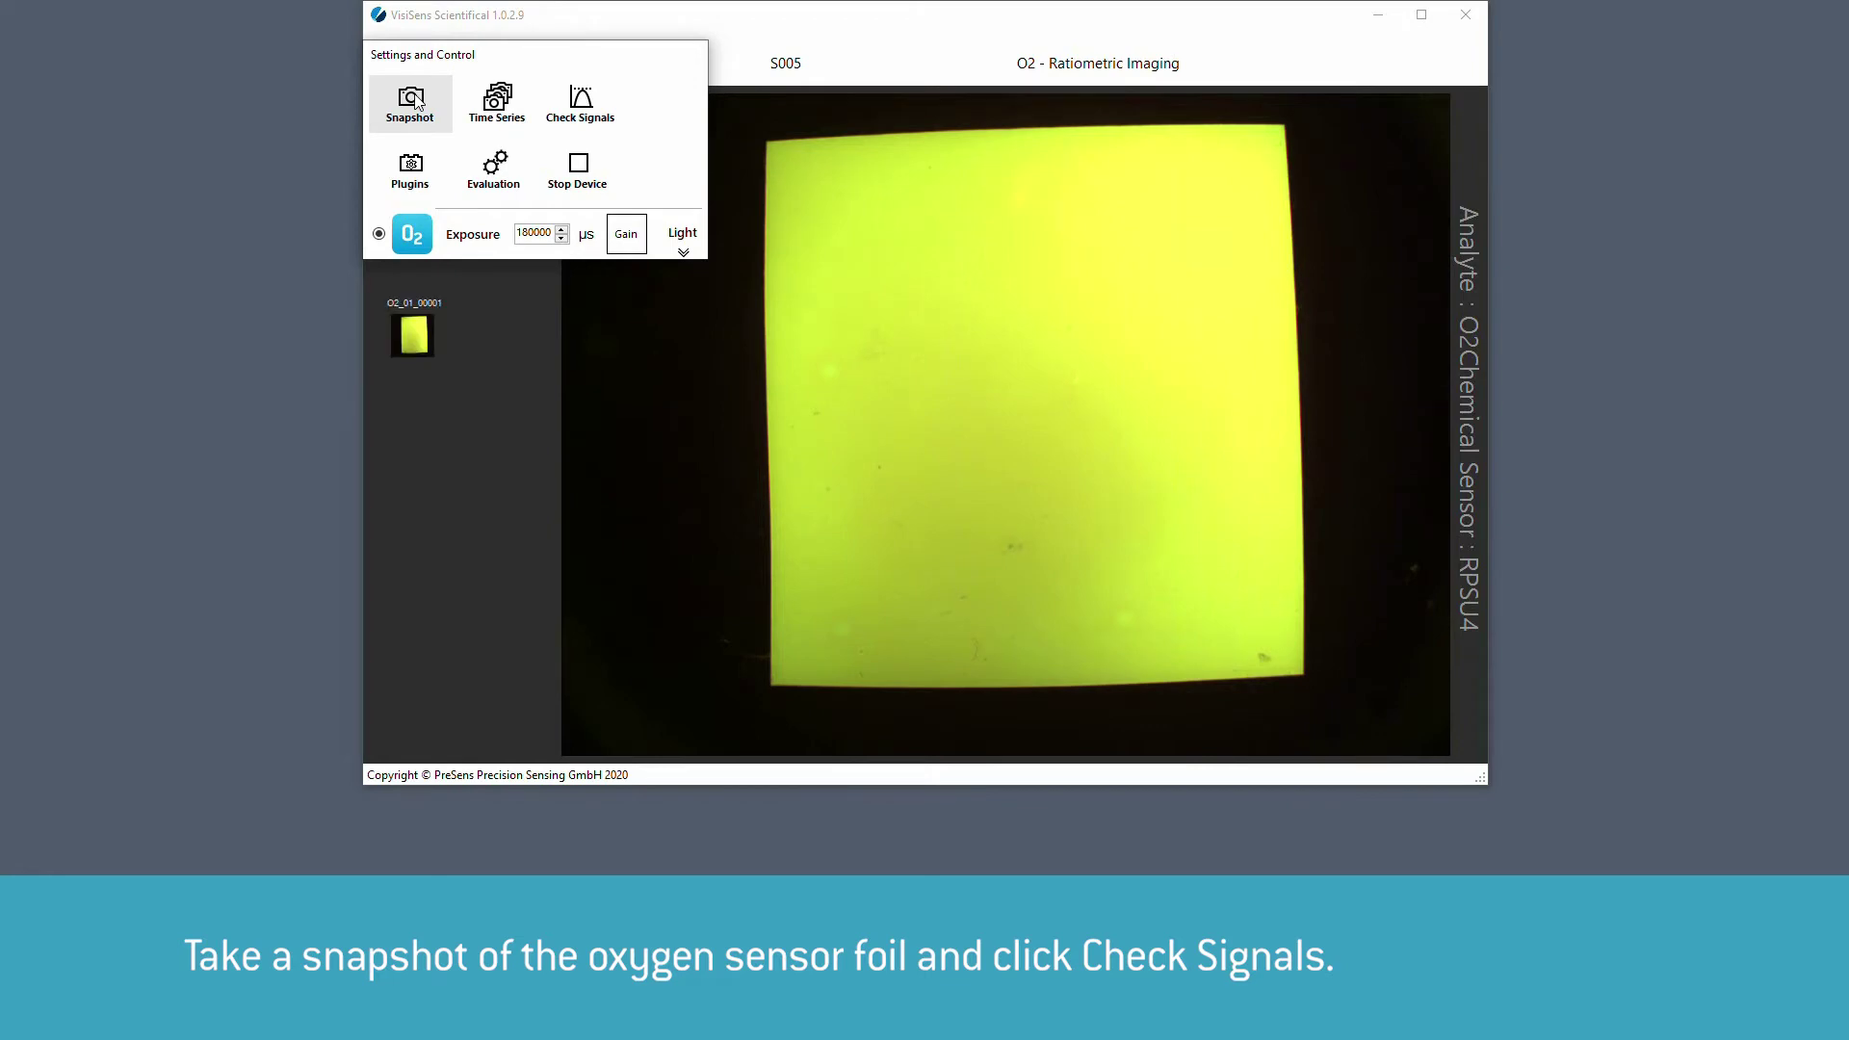
left_click(582, 101)
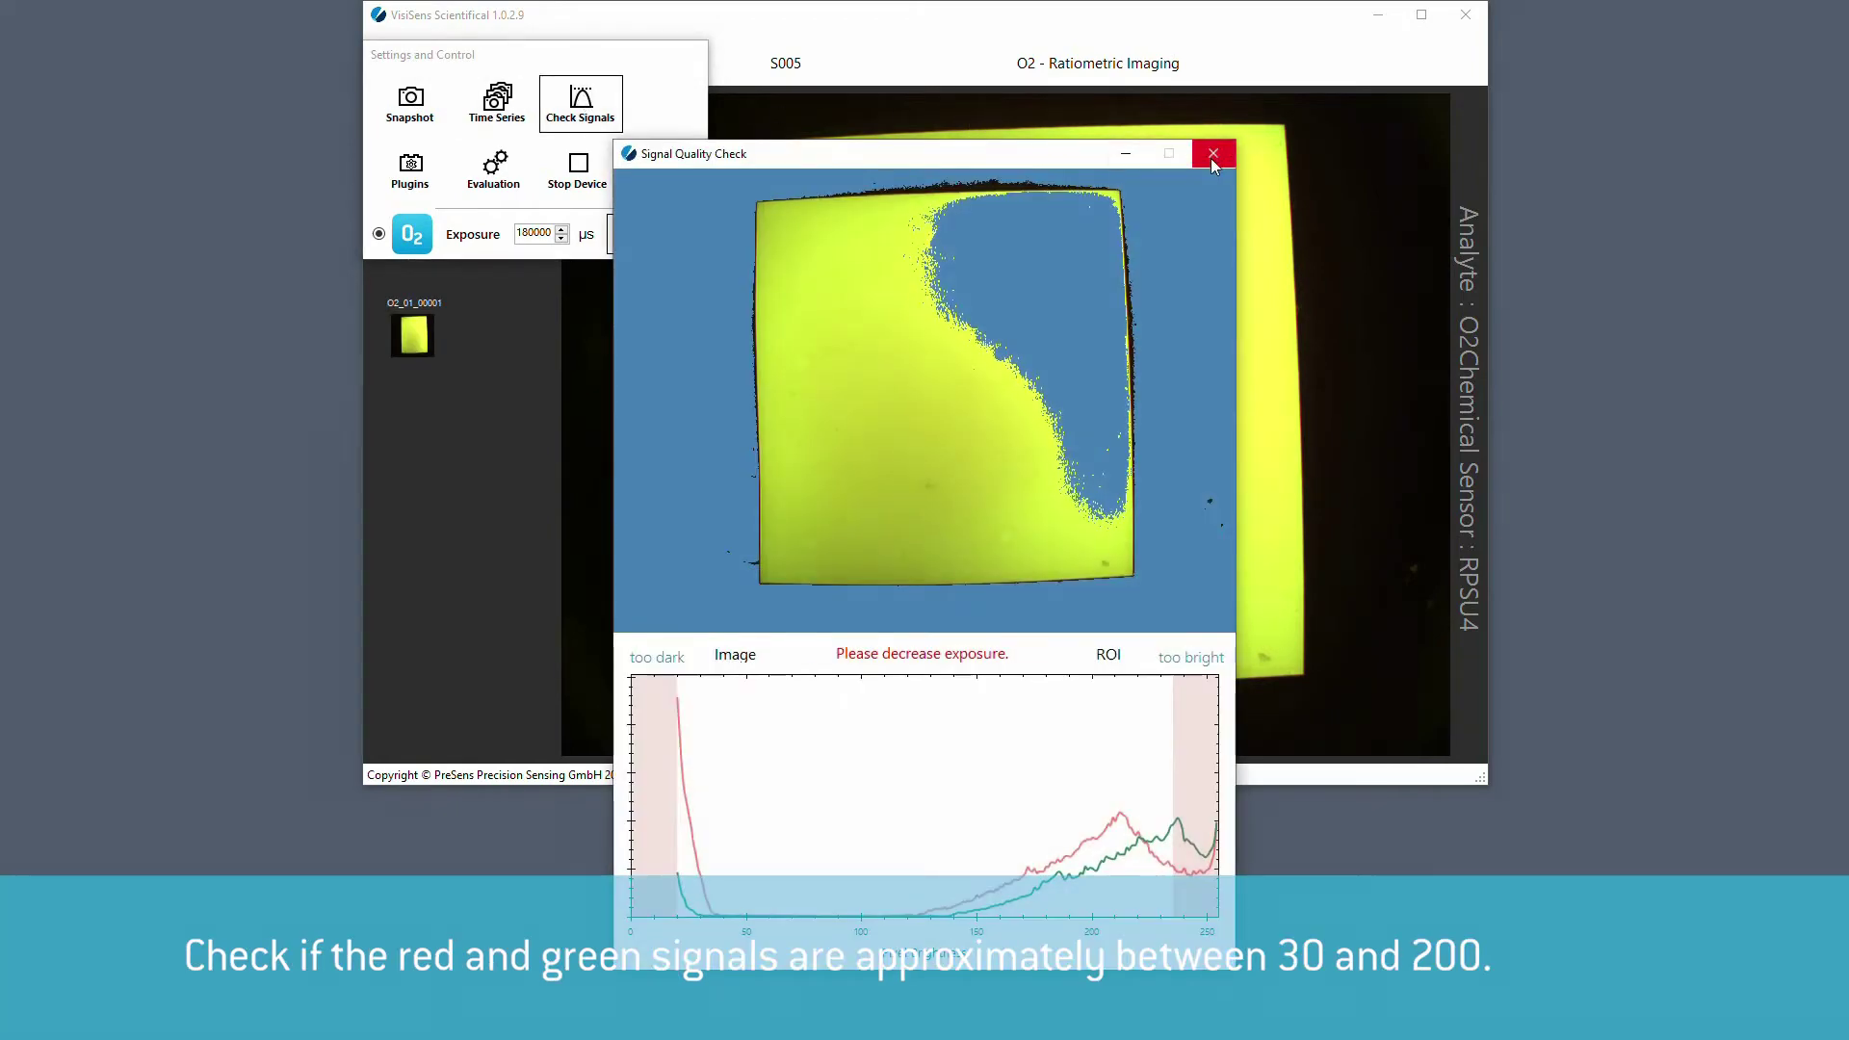
left_click(1212, 154)
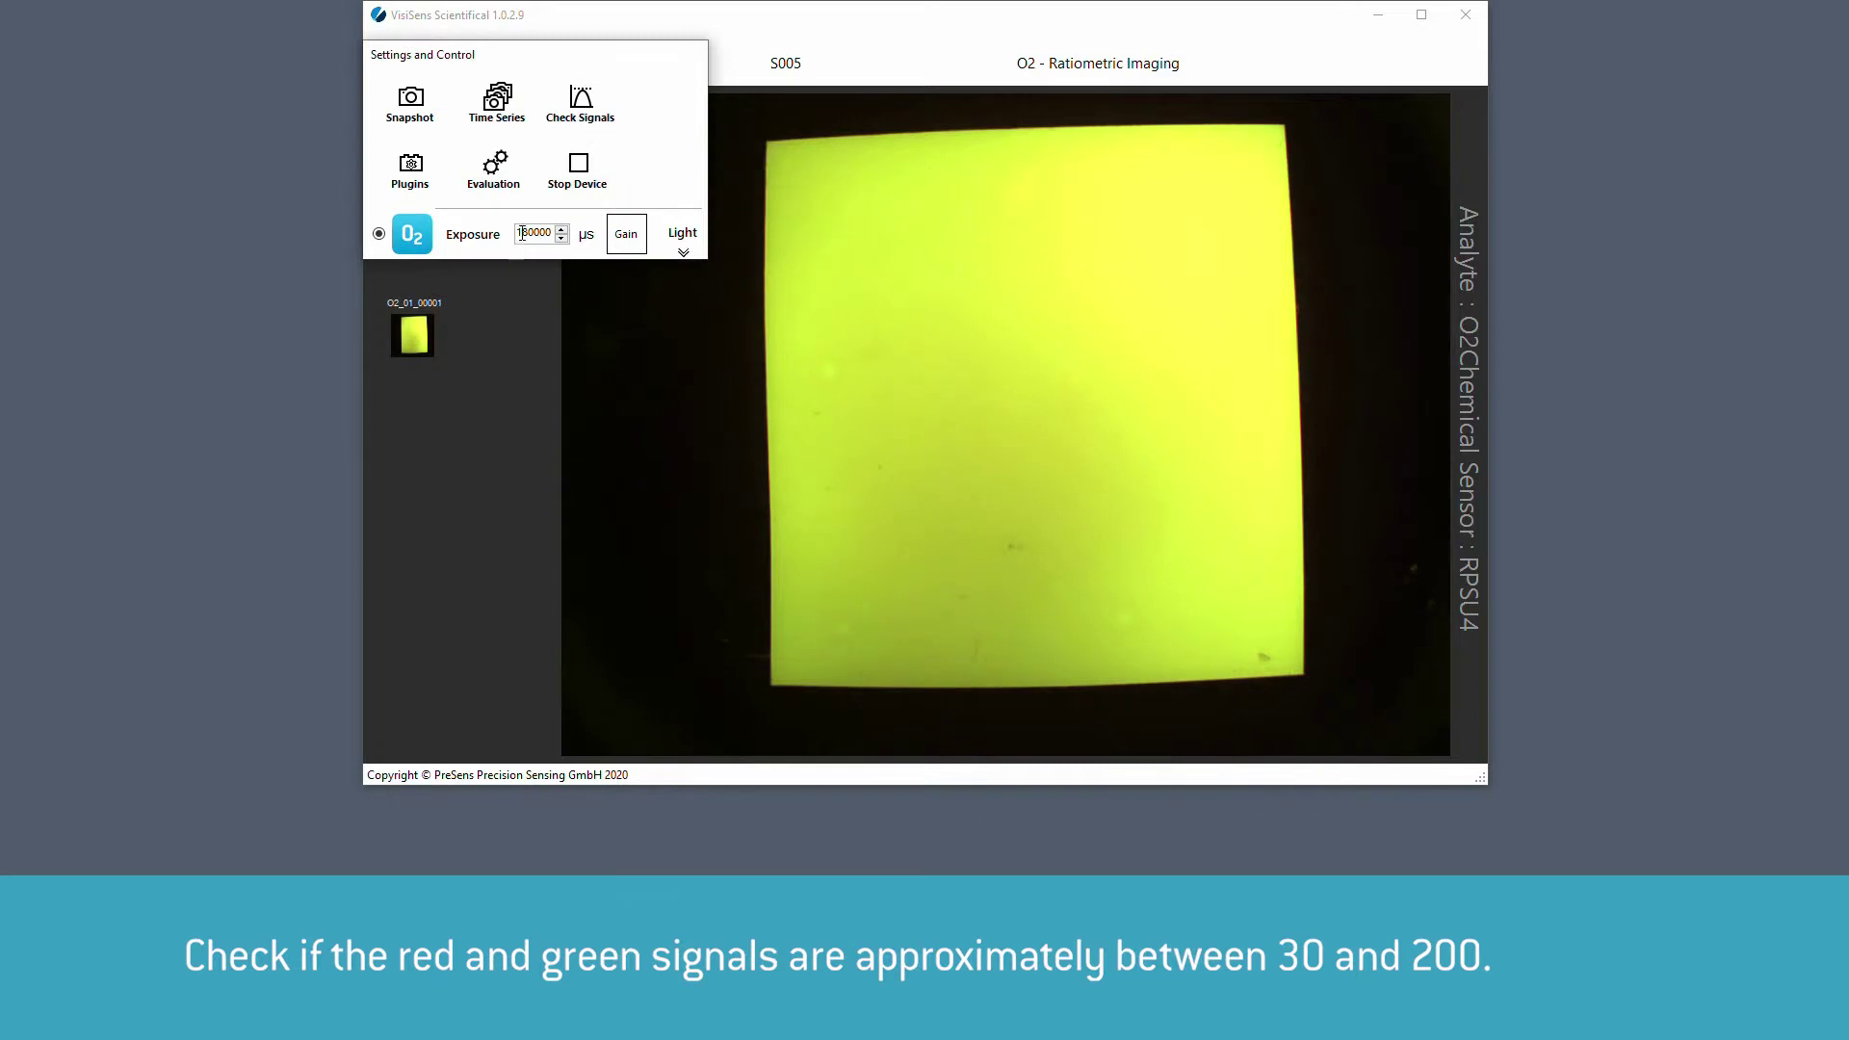
- Lower the exposure to 80000 µs, take a new snapshot and recheck its signals
key("BackSpace")
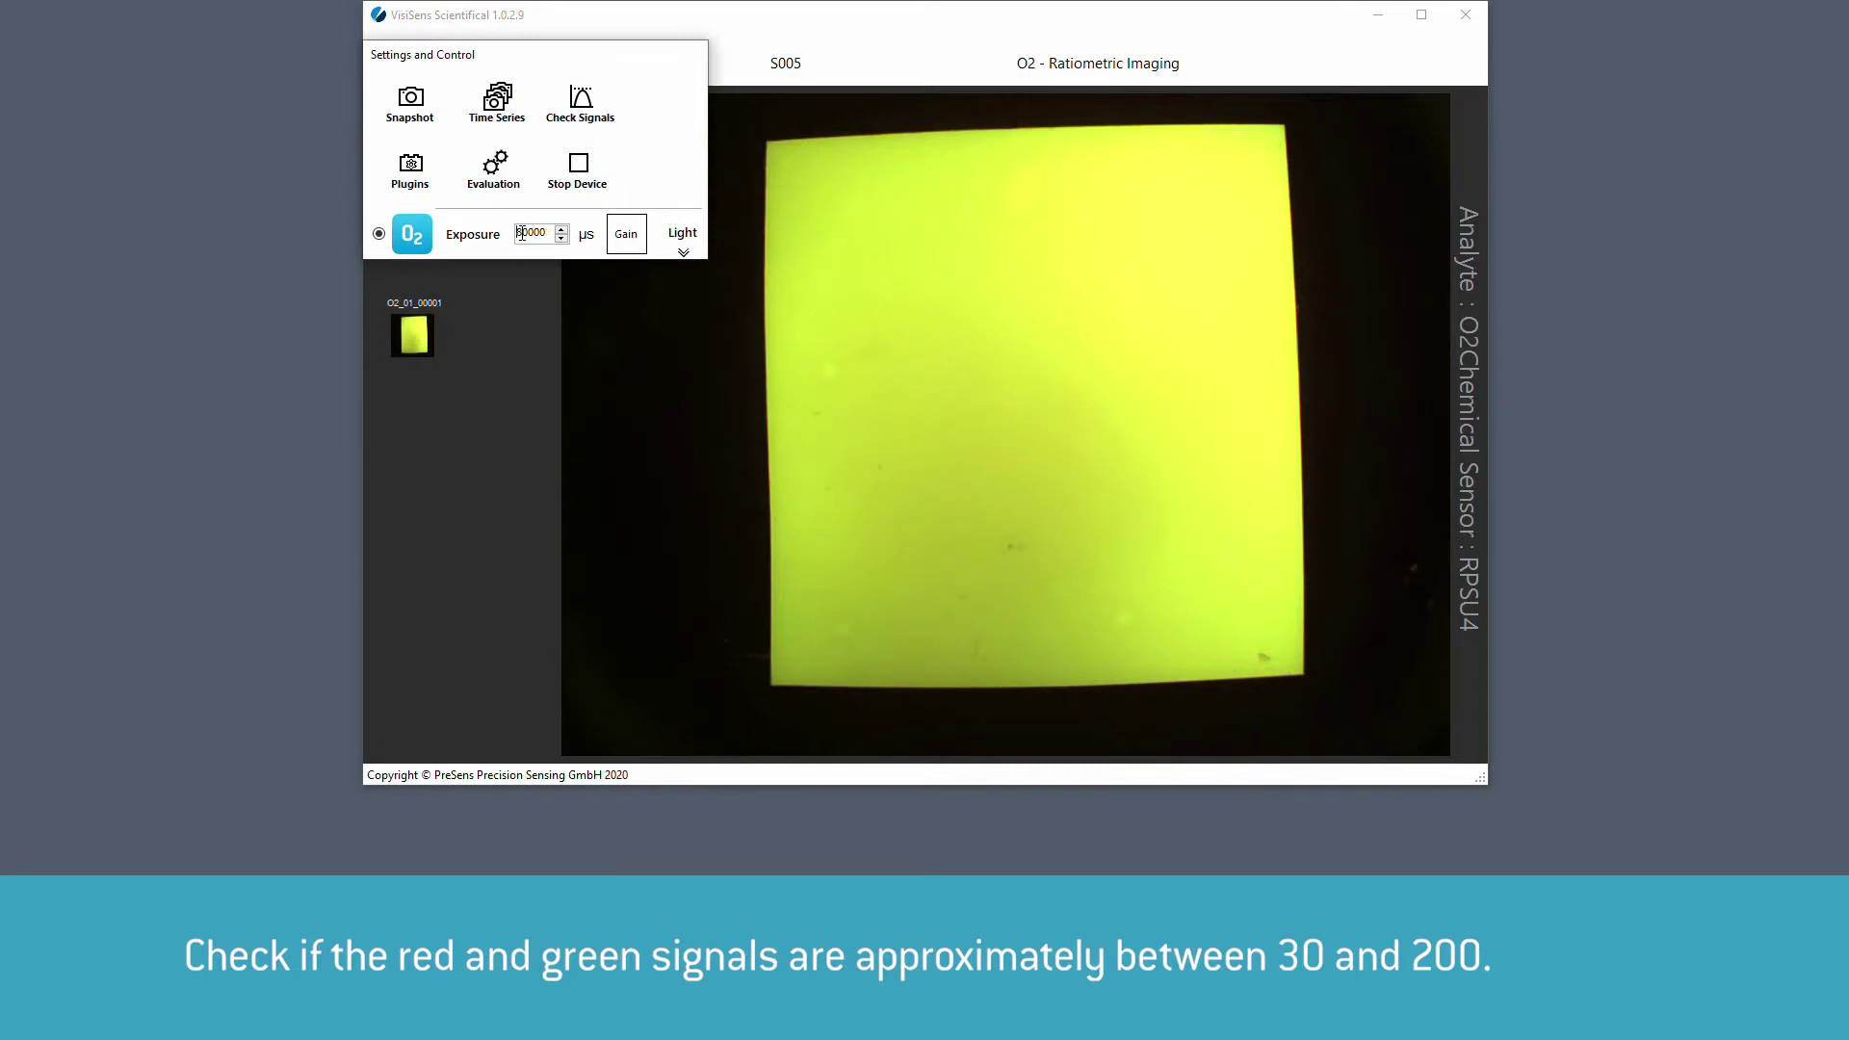
left_click(406, 117)
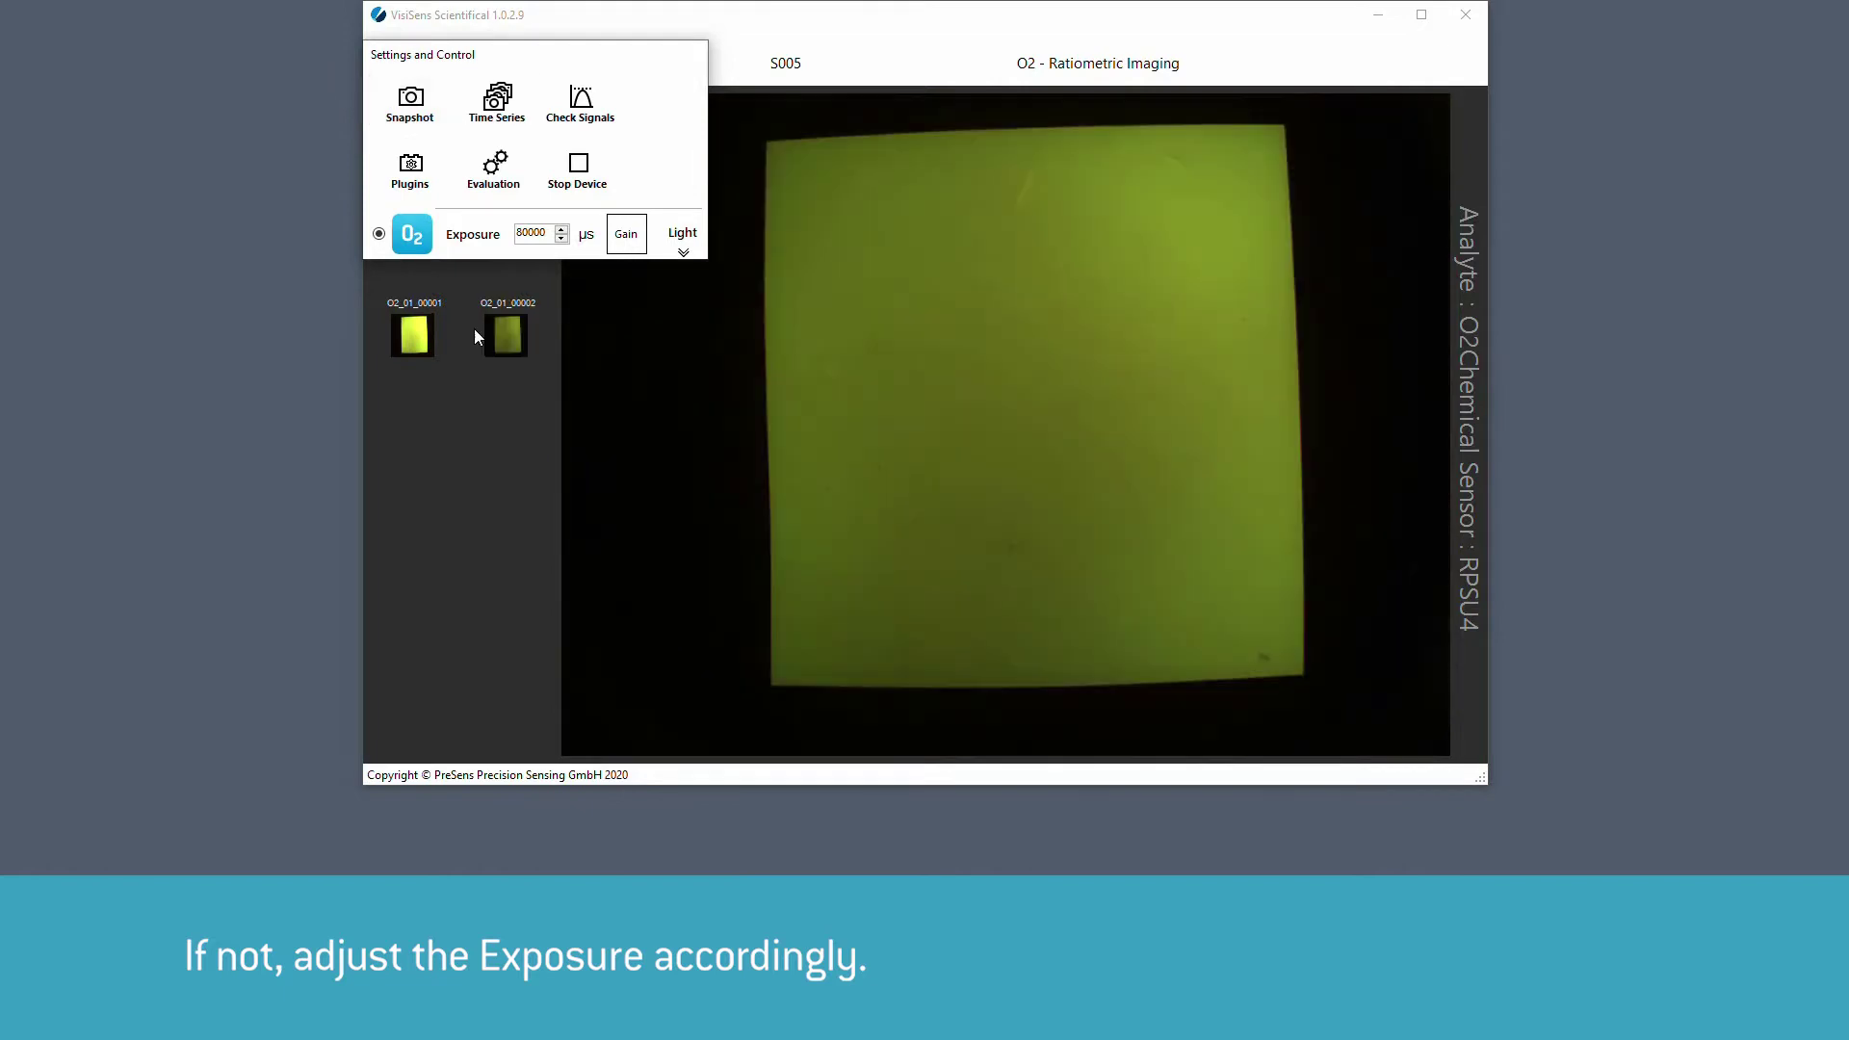
left_click(595, 114)
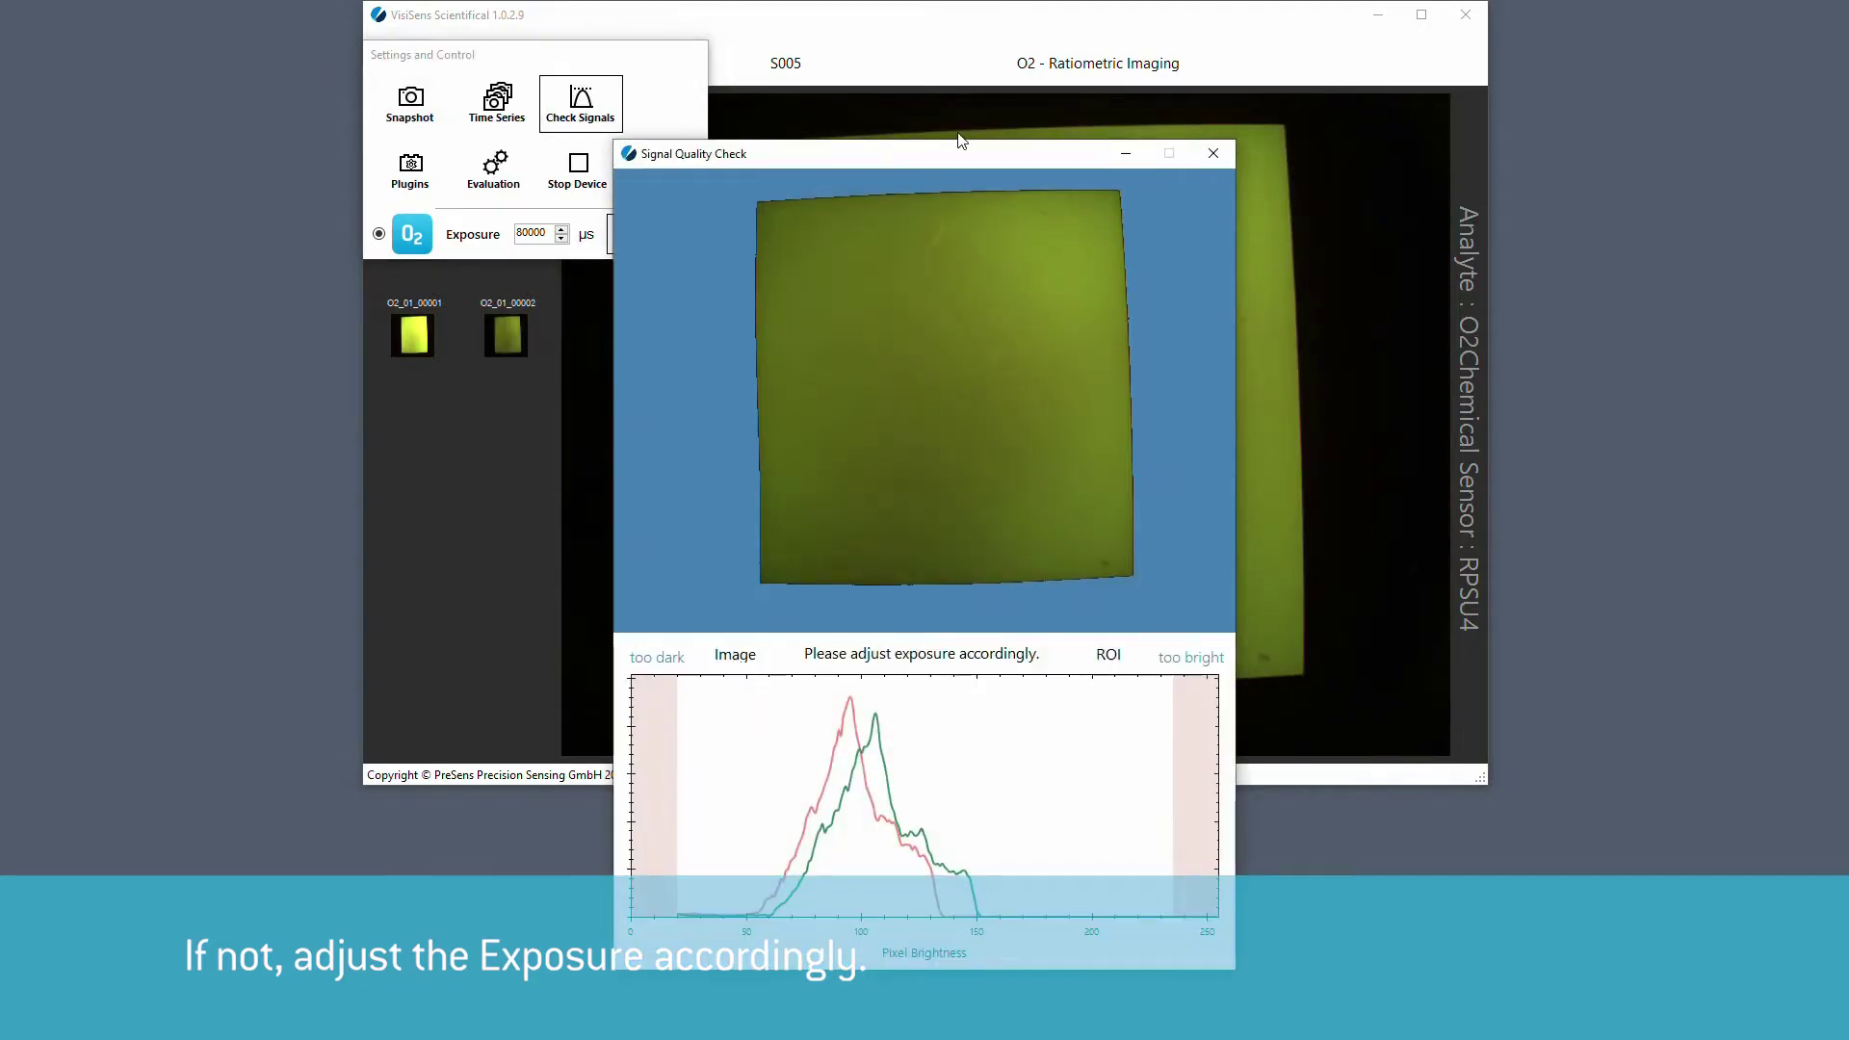
left_click(1212, 153)
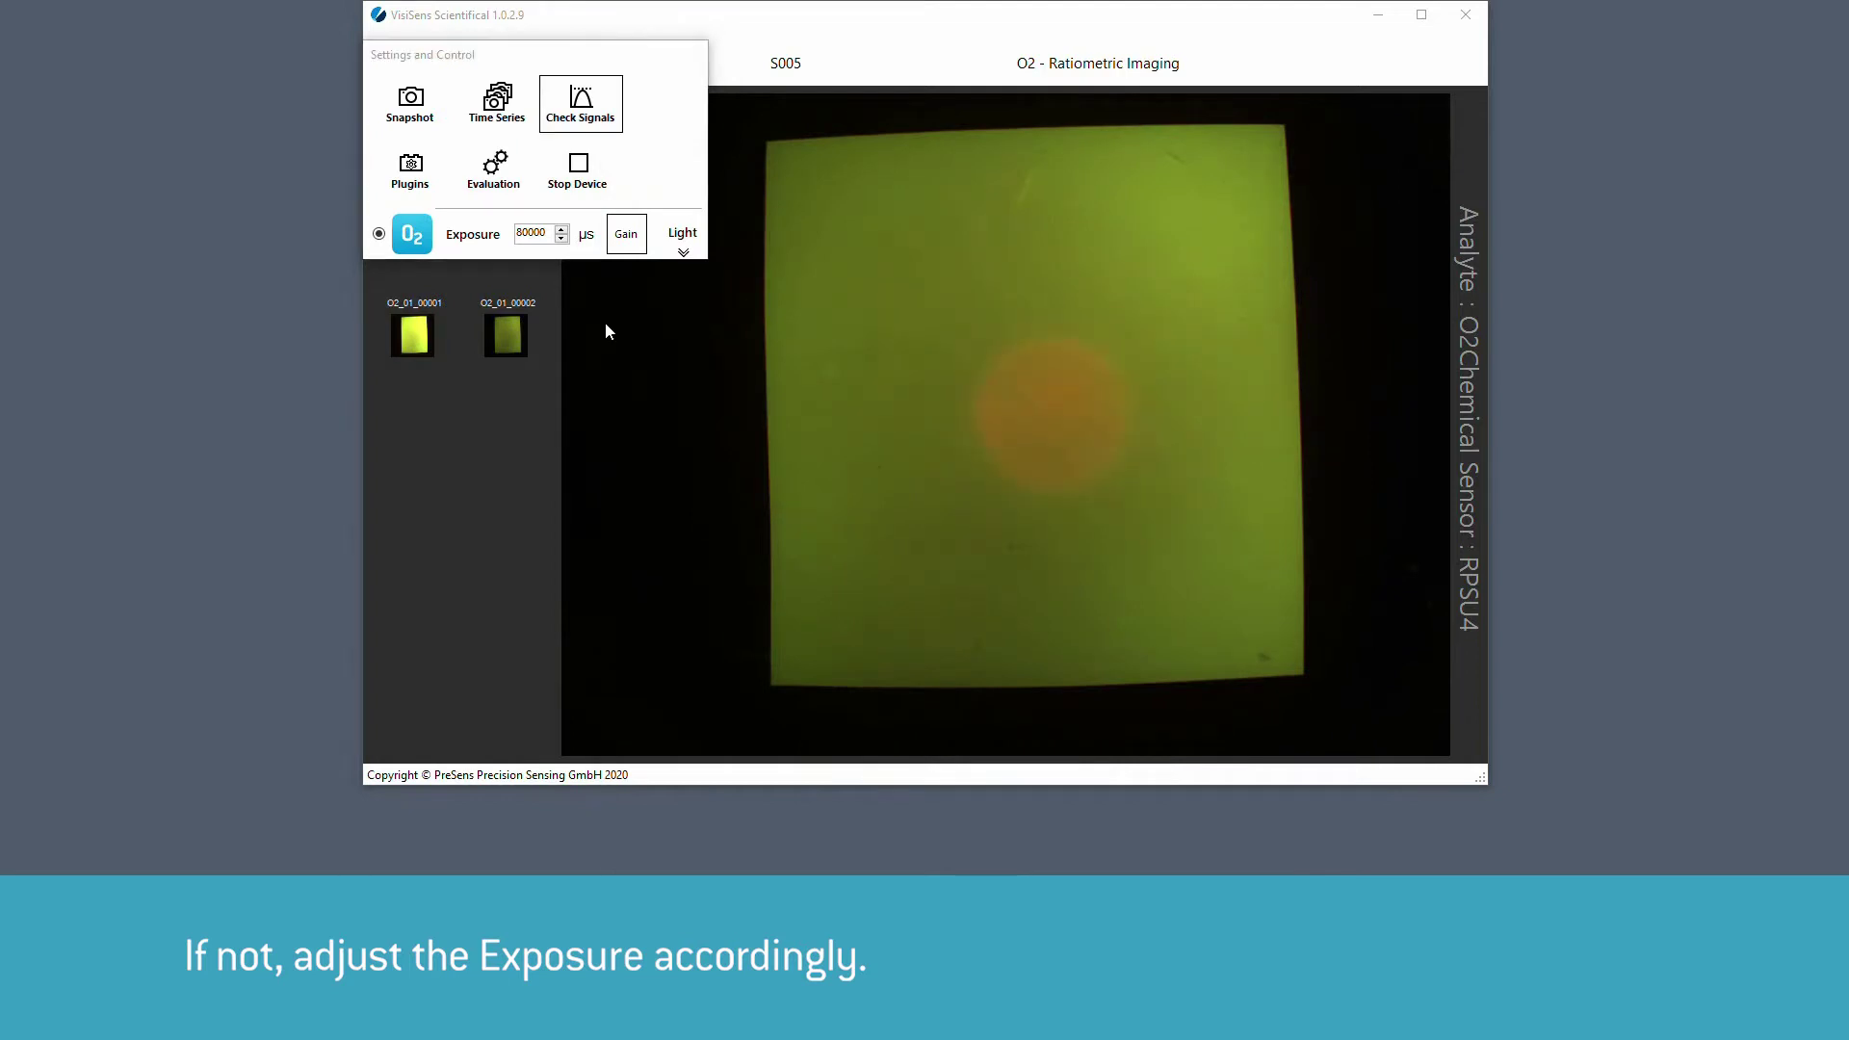
- Start a time series measurement with a 10-second interval
left_click(505, 104)
left_click(174, 57)
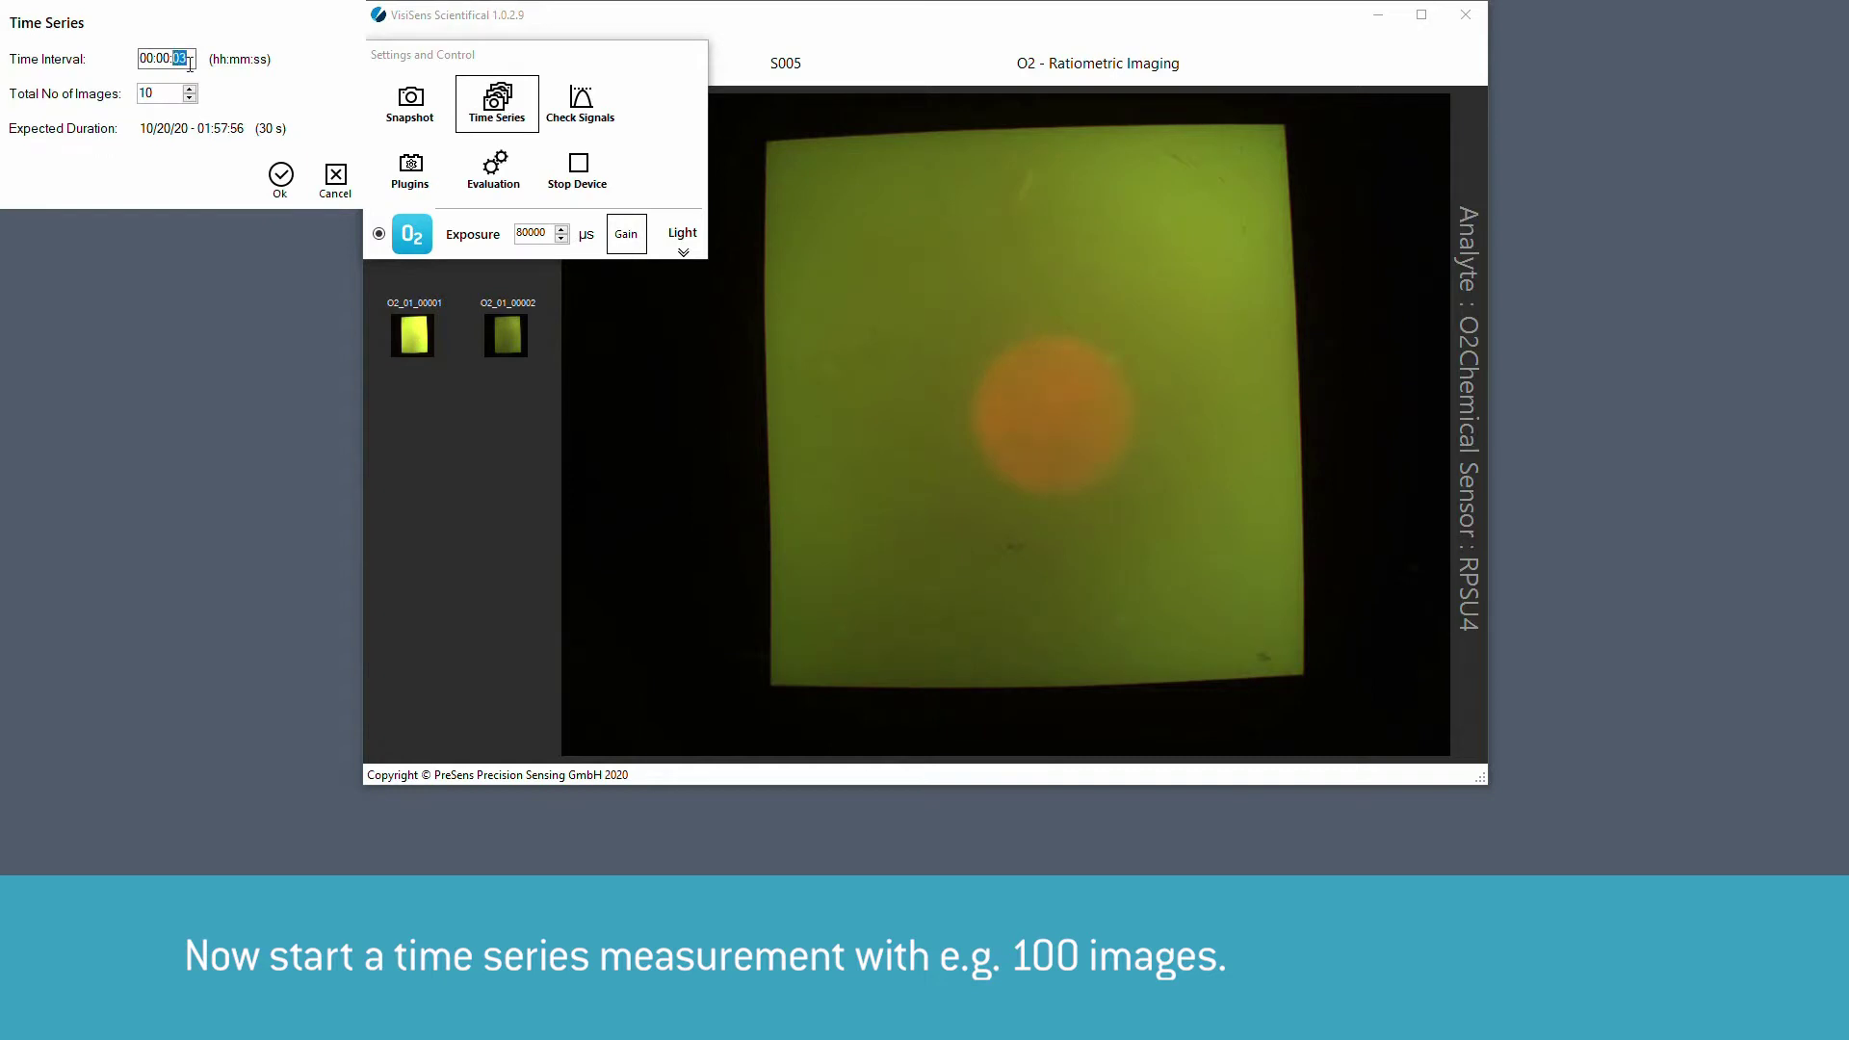
type("10")
left_click(280, 180)
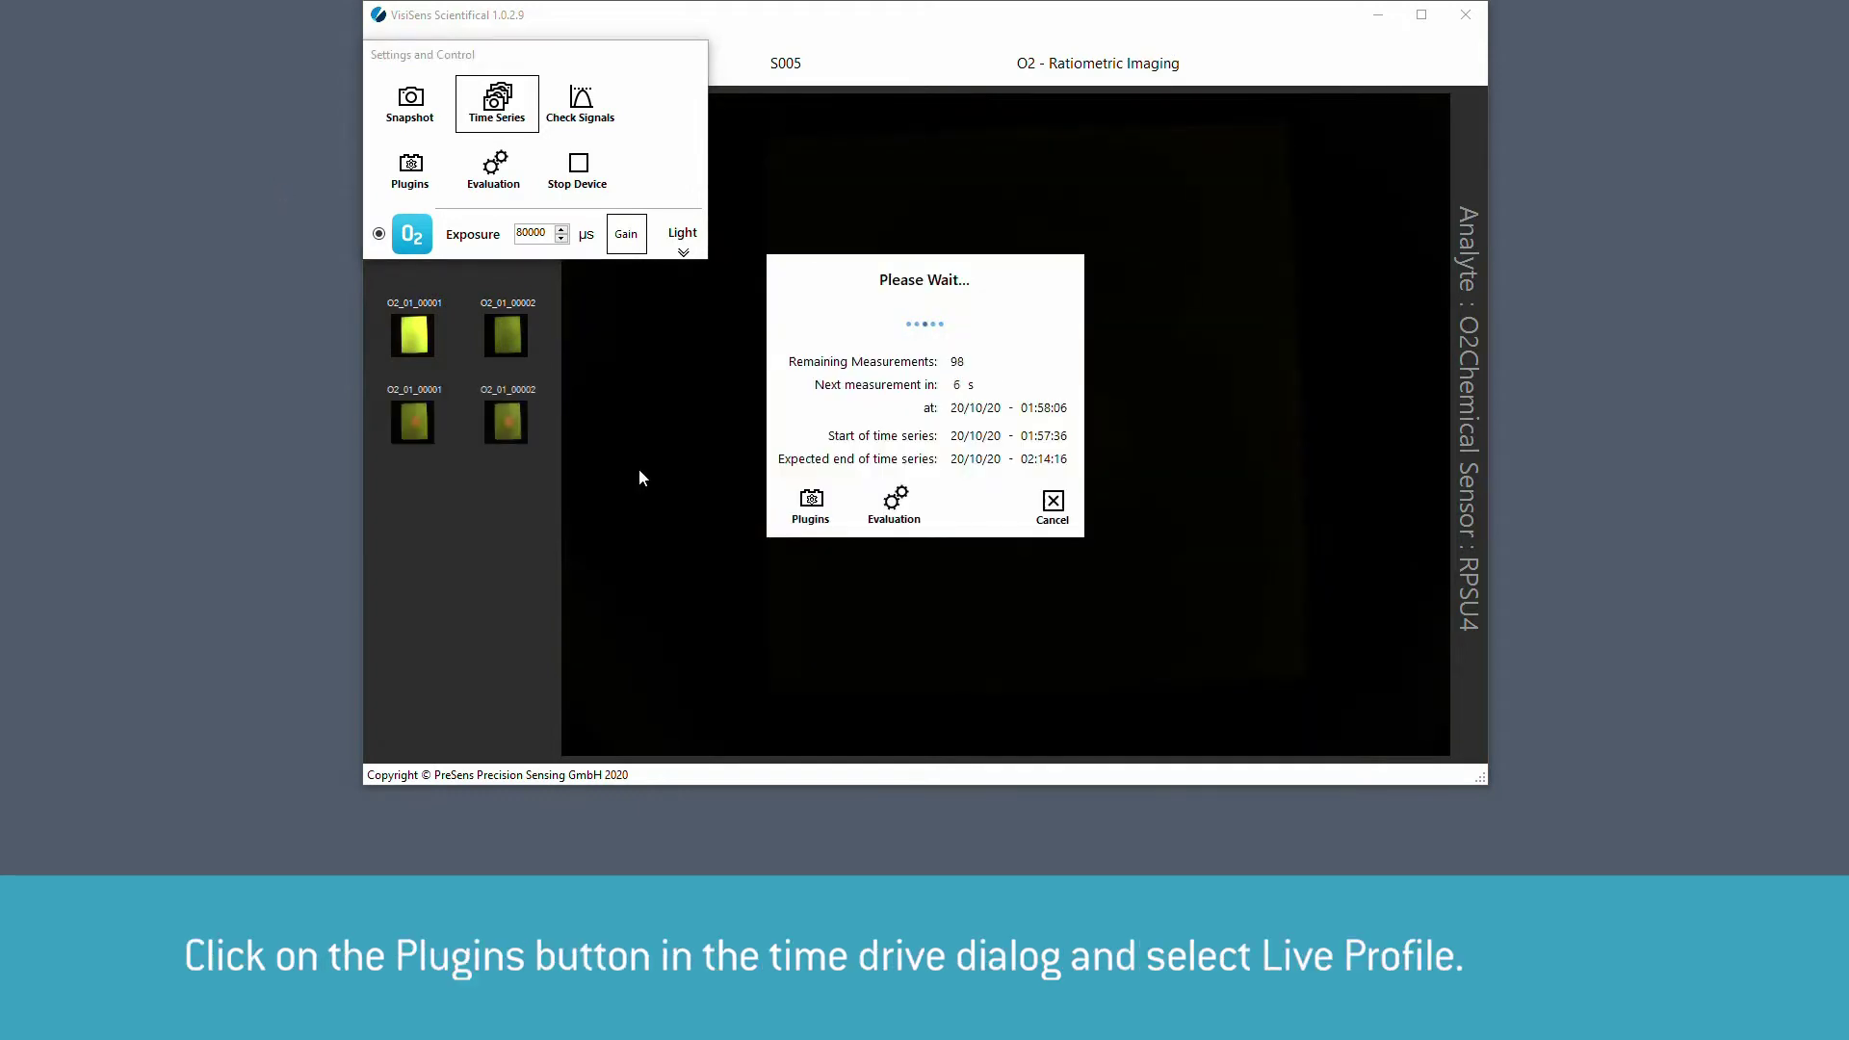
- Launch the Live Profile plugin with the suggested O2 calibration file
left_click(820, 506)
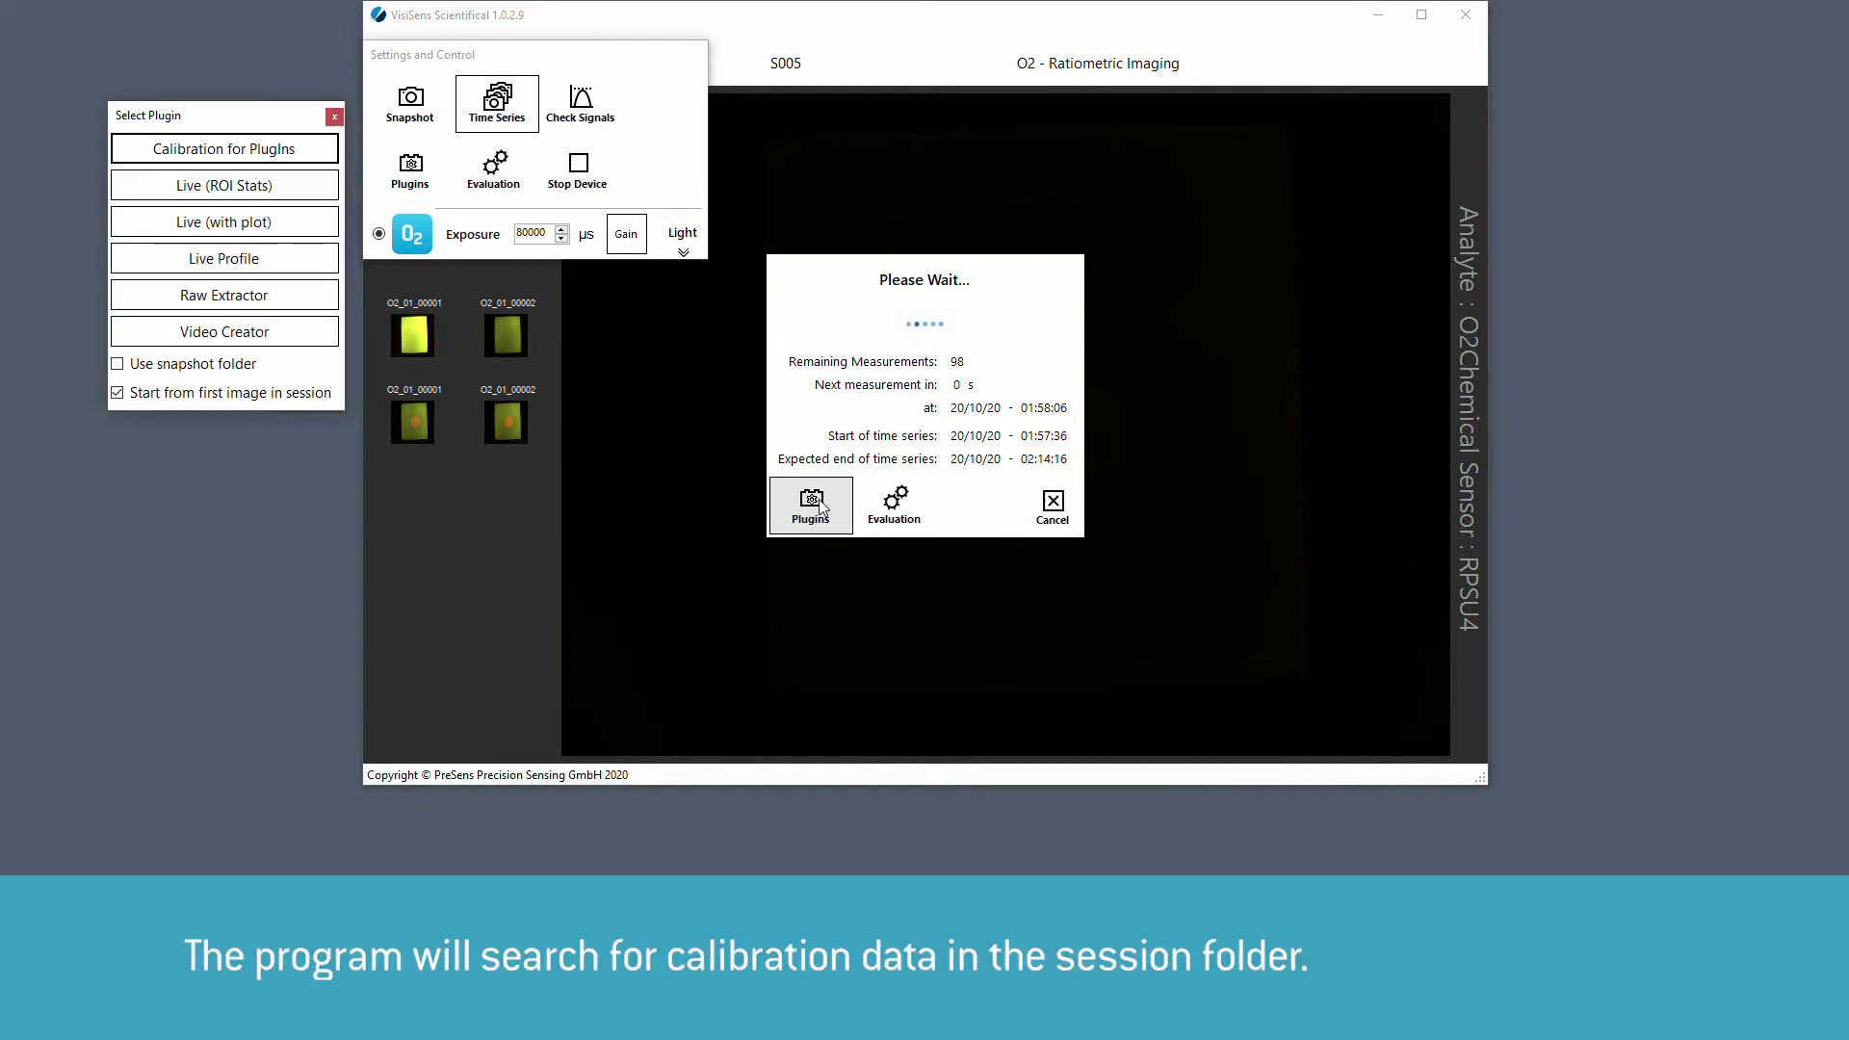
left_click(286, 273)
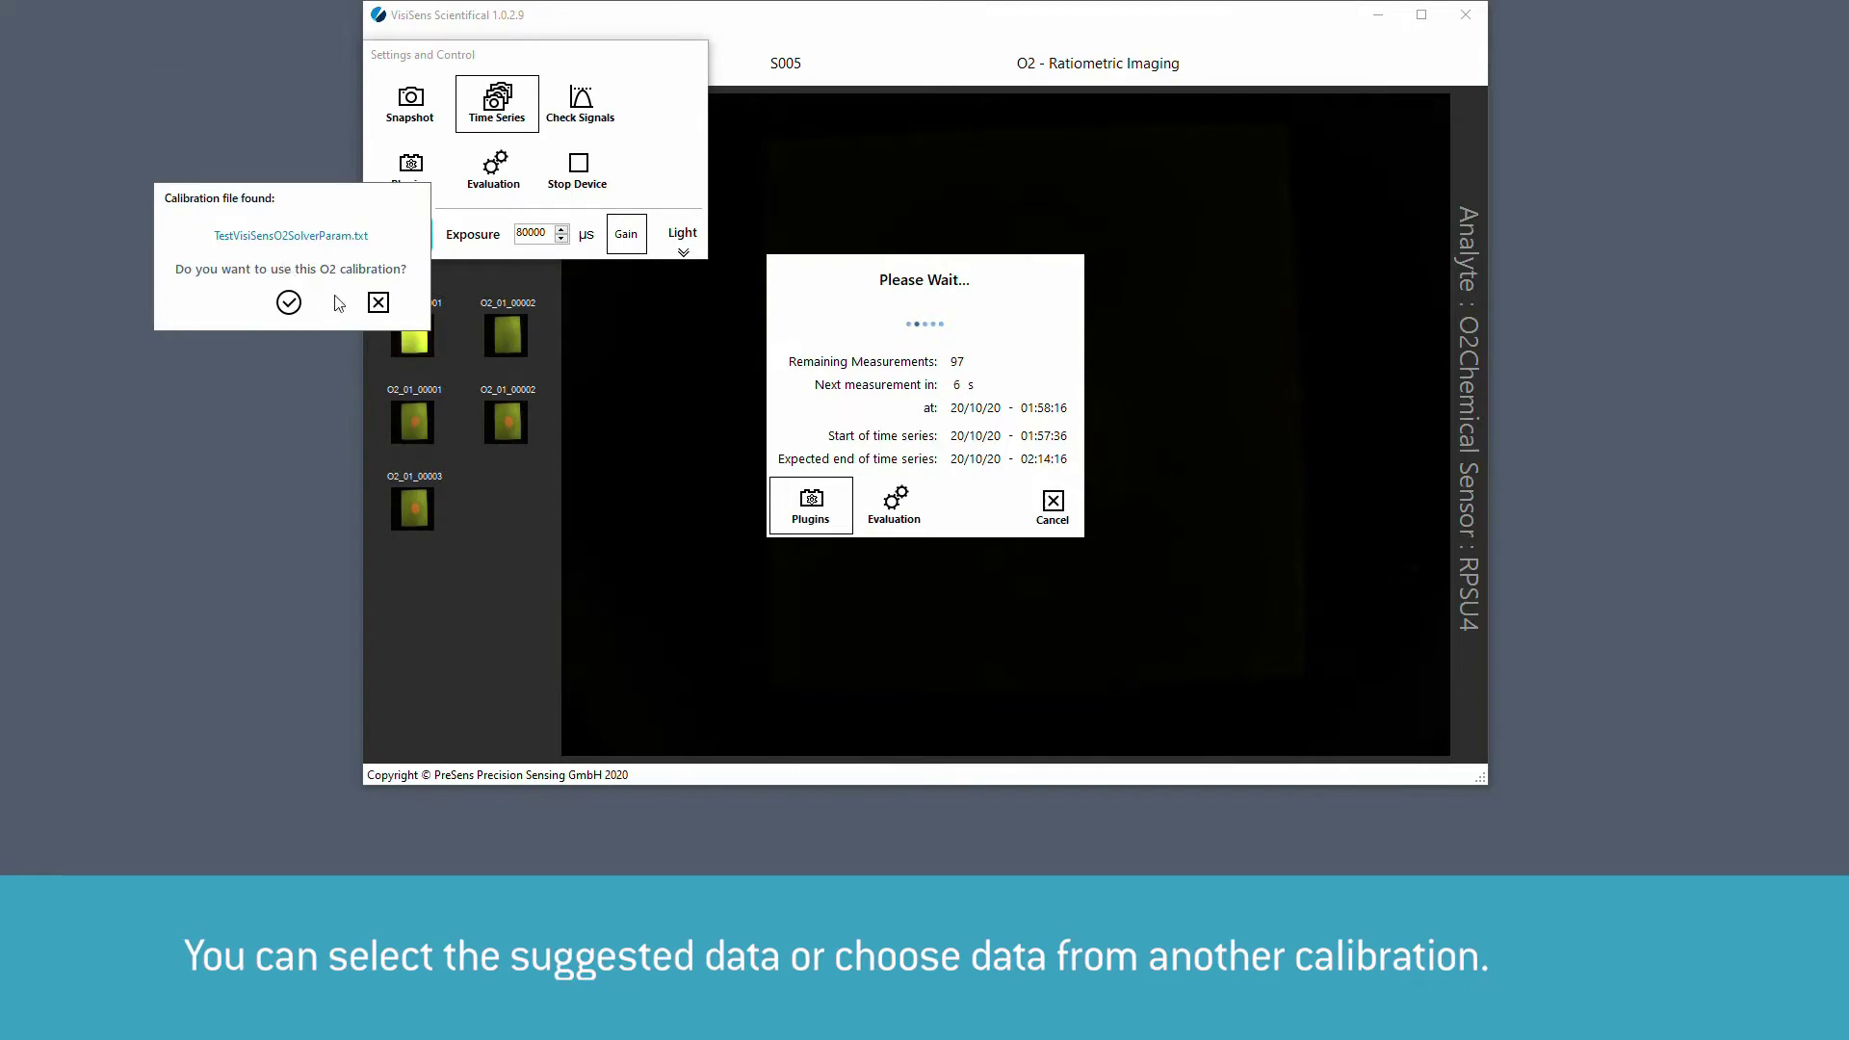
left_click(287, 304)
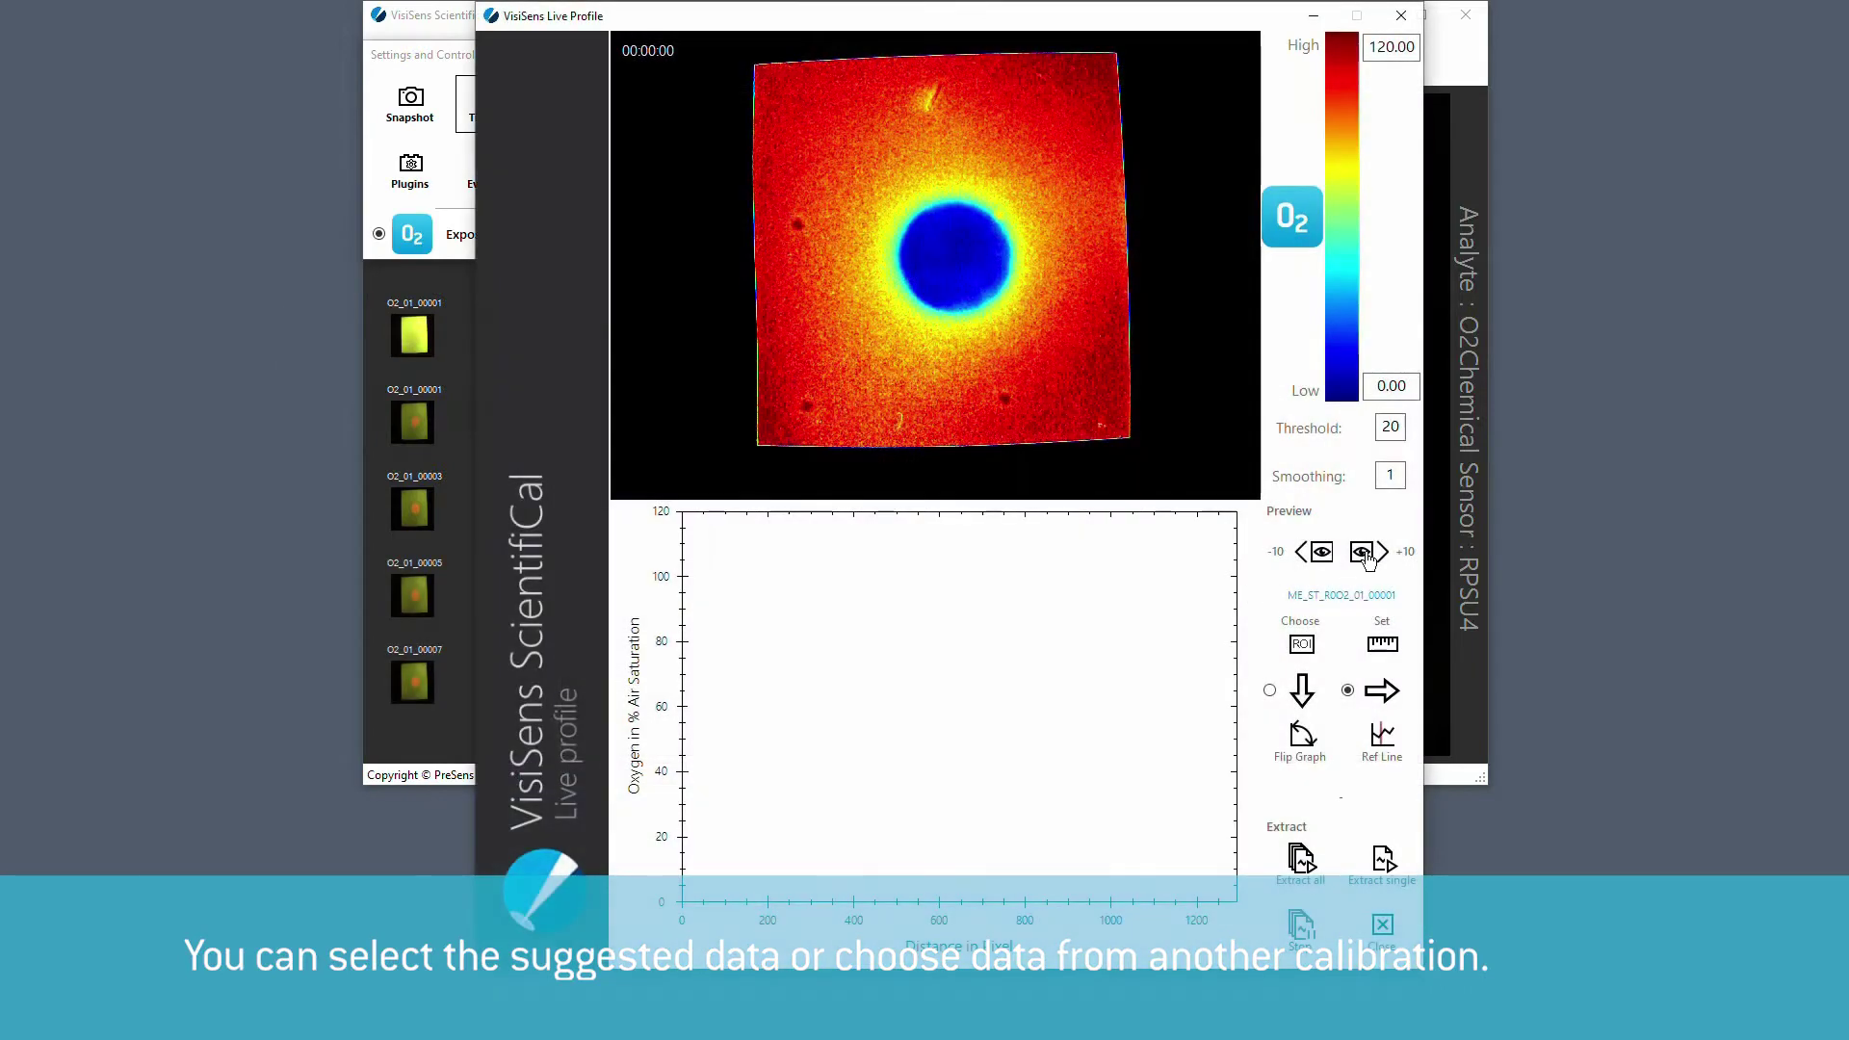
- Advance four images and draw ROI 1 horizontally across the blue low-oxygen spot
left_click(1366, 552)
left_click(1366, 553)
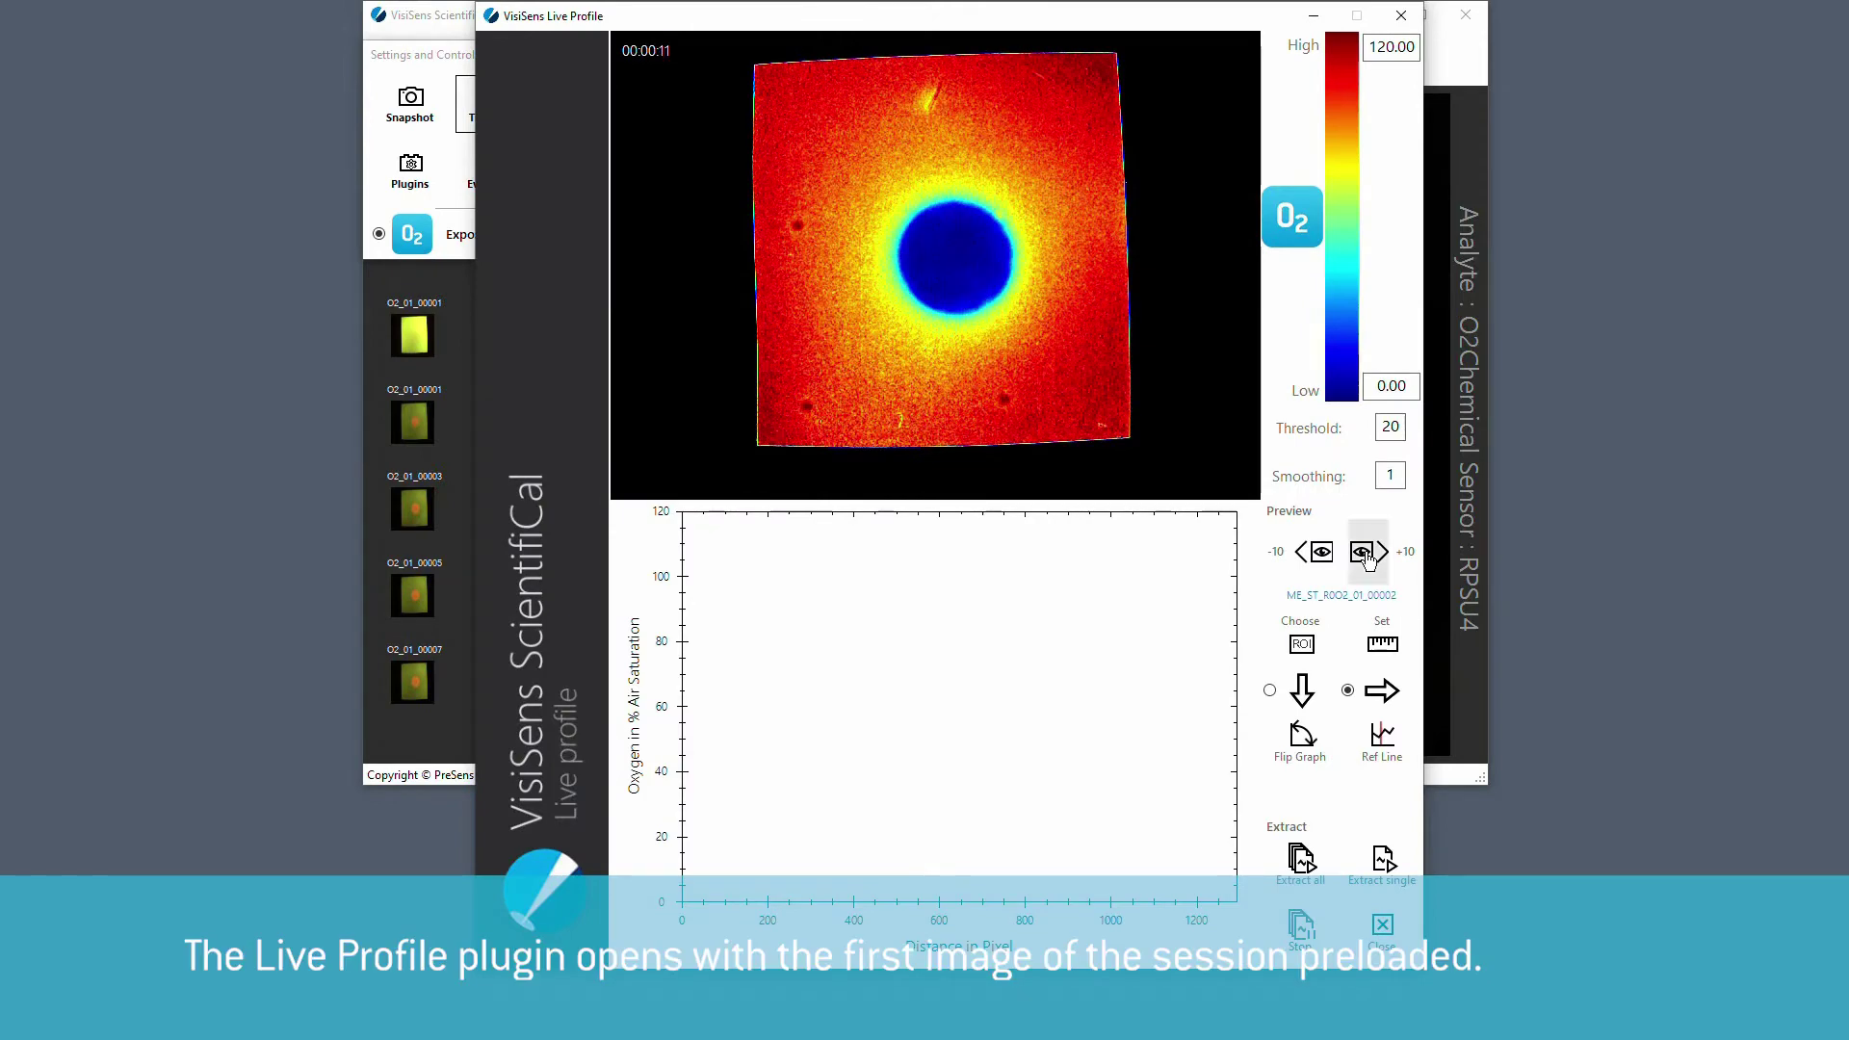
left_click(1366, 552)
left_click(1366, 553)
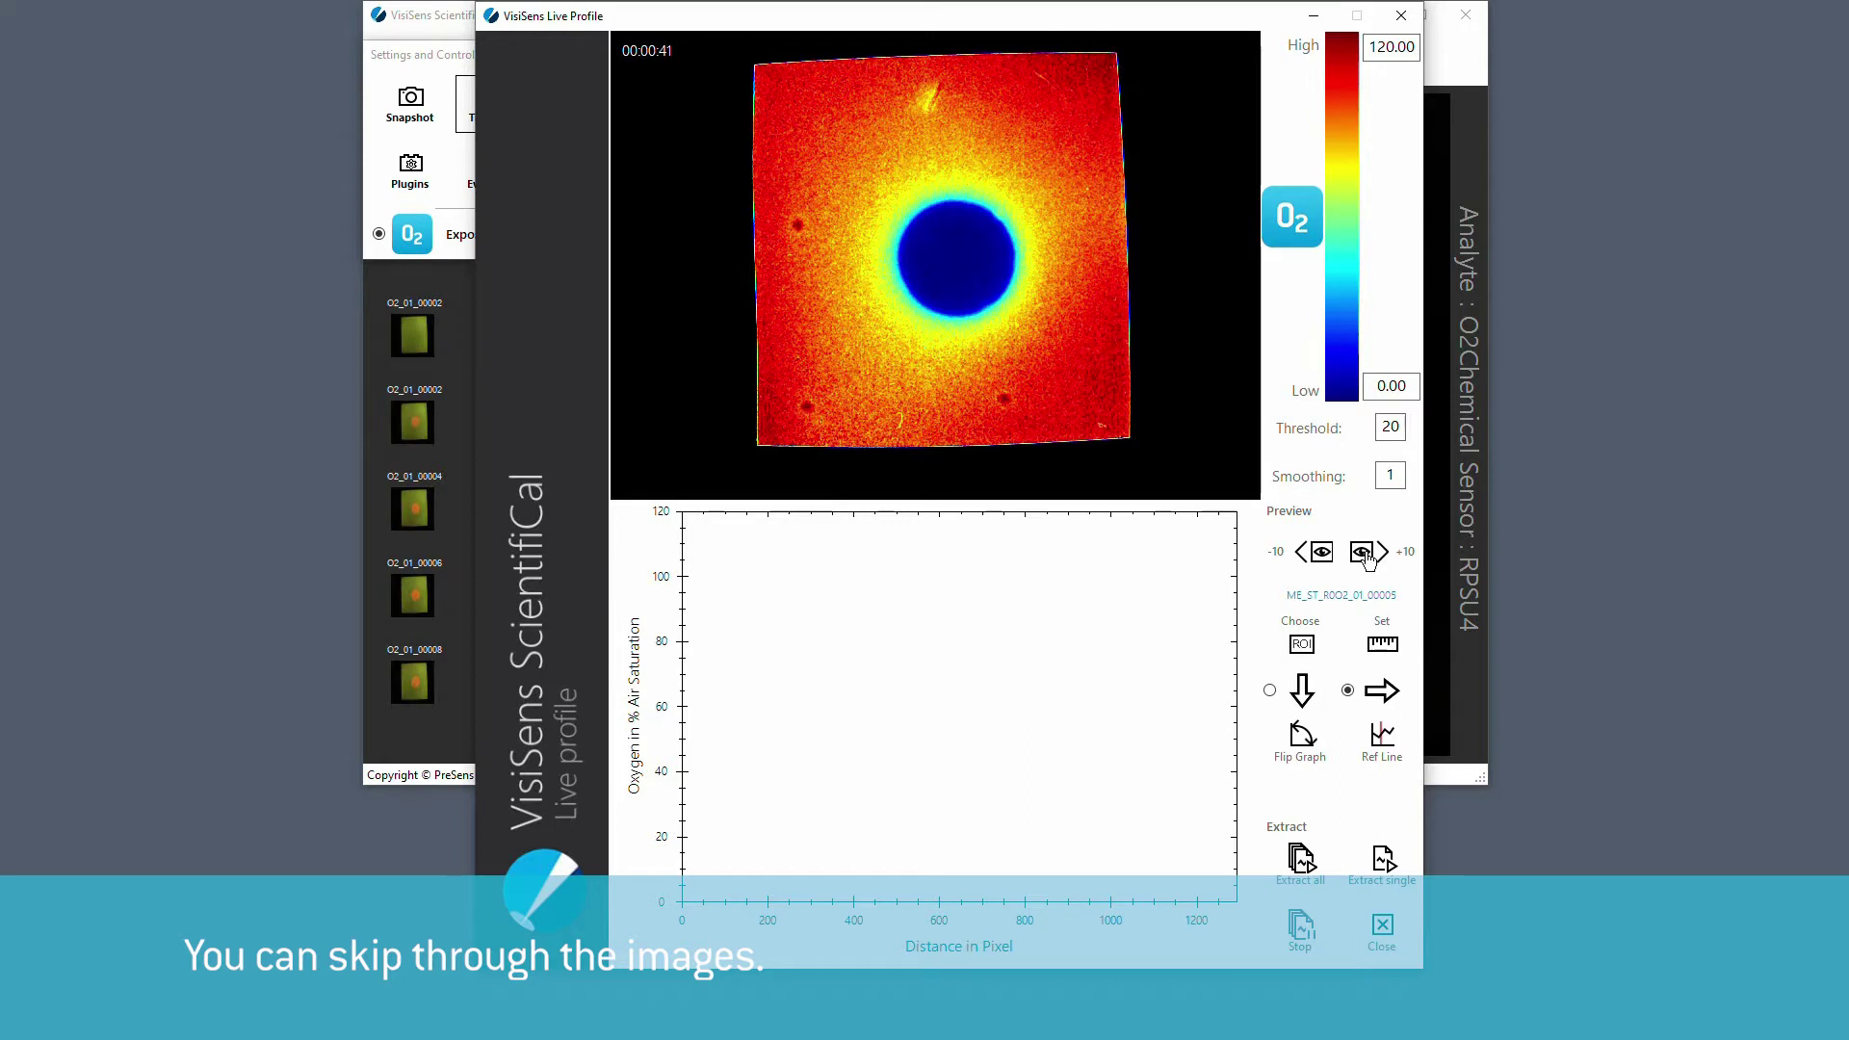
left_click(1301, 645)
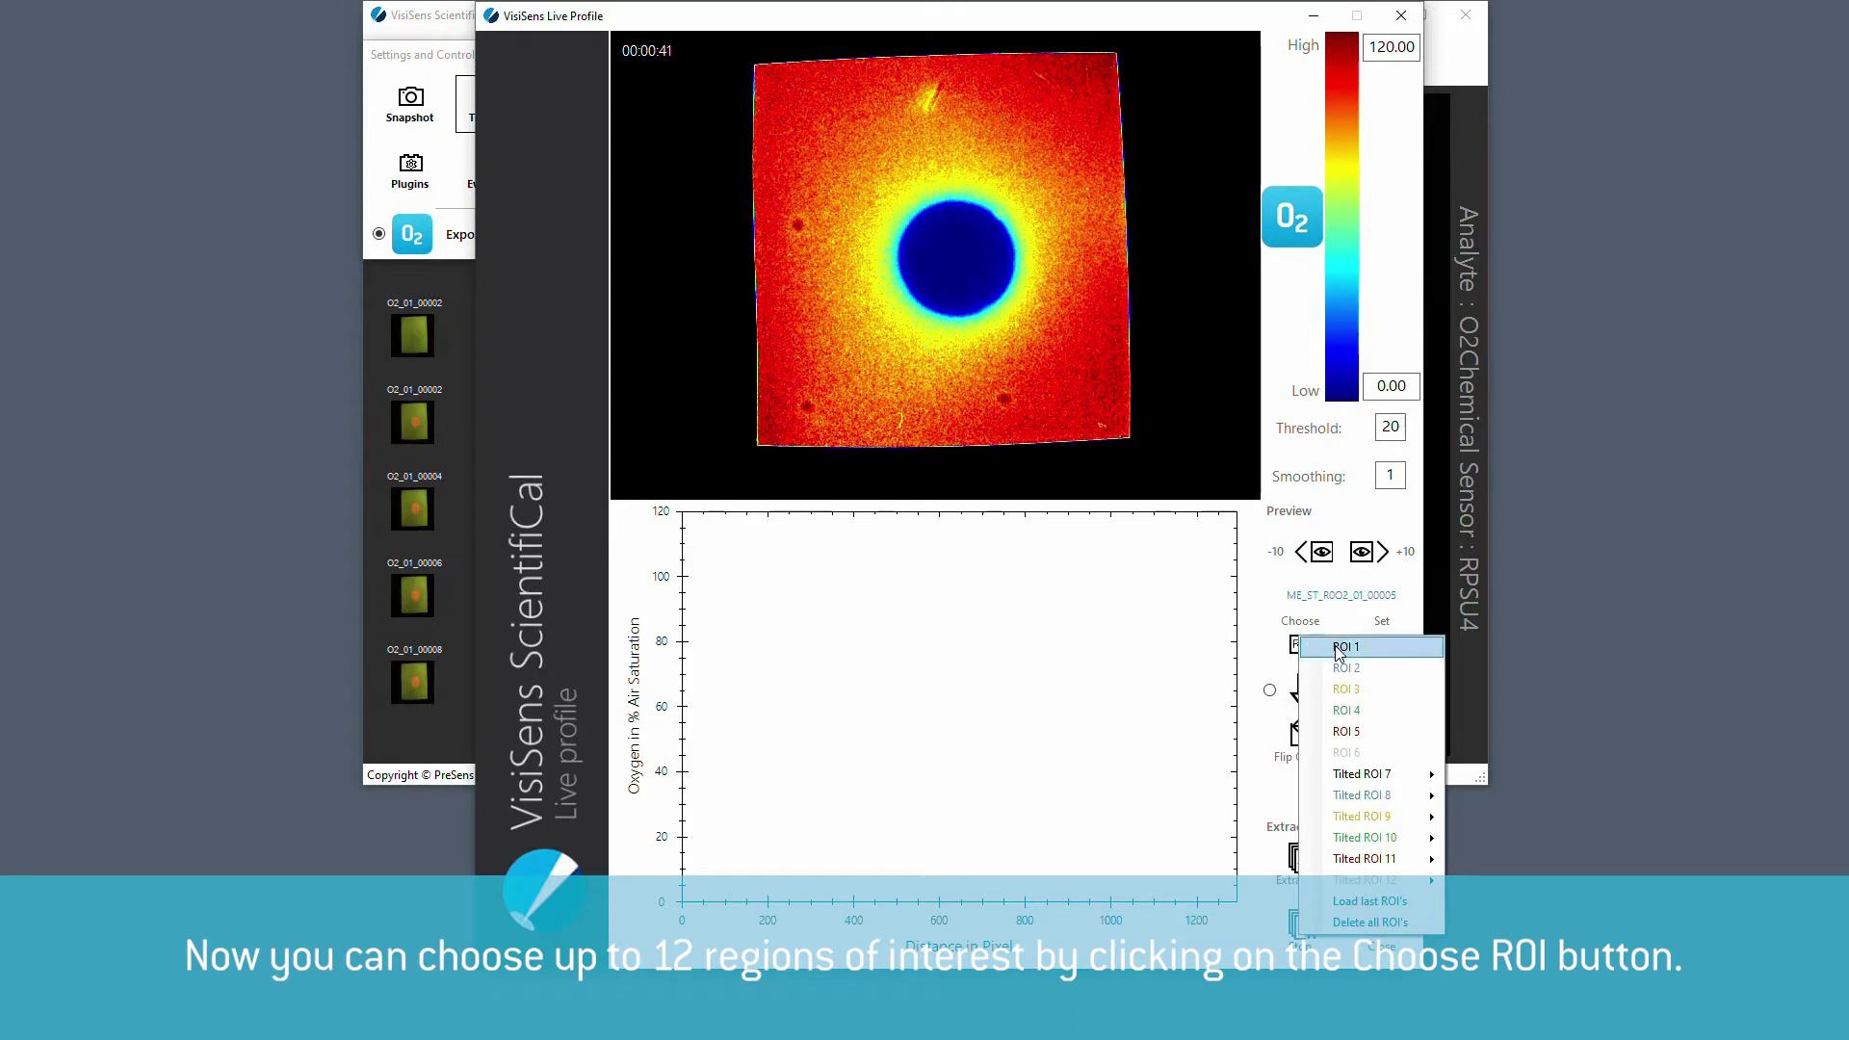
left_click(1344, 647)
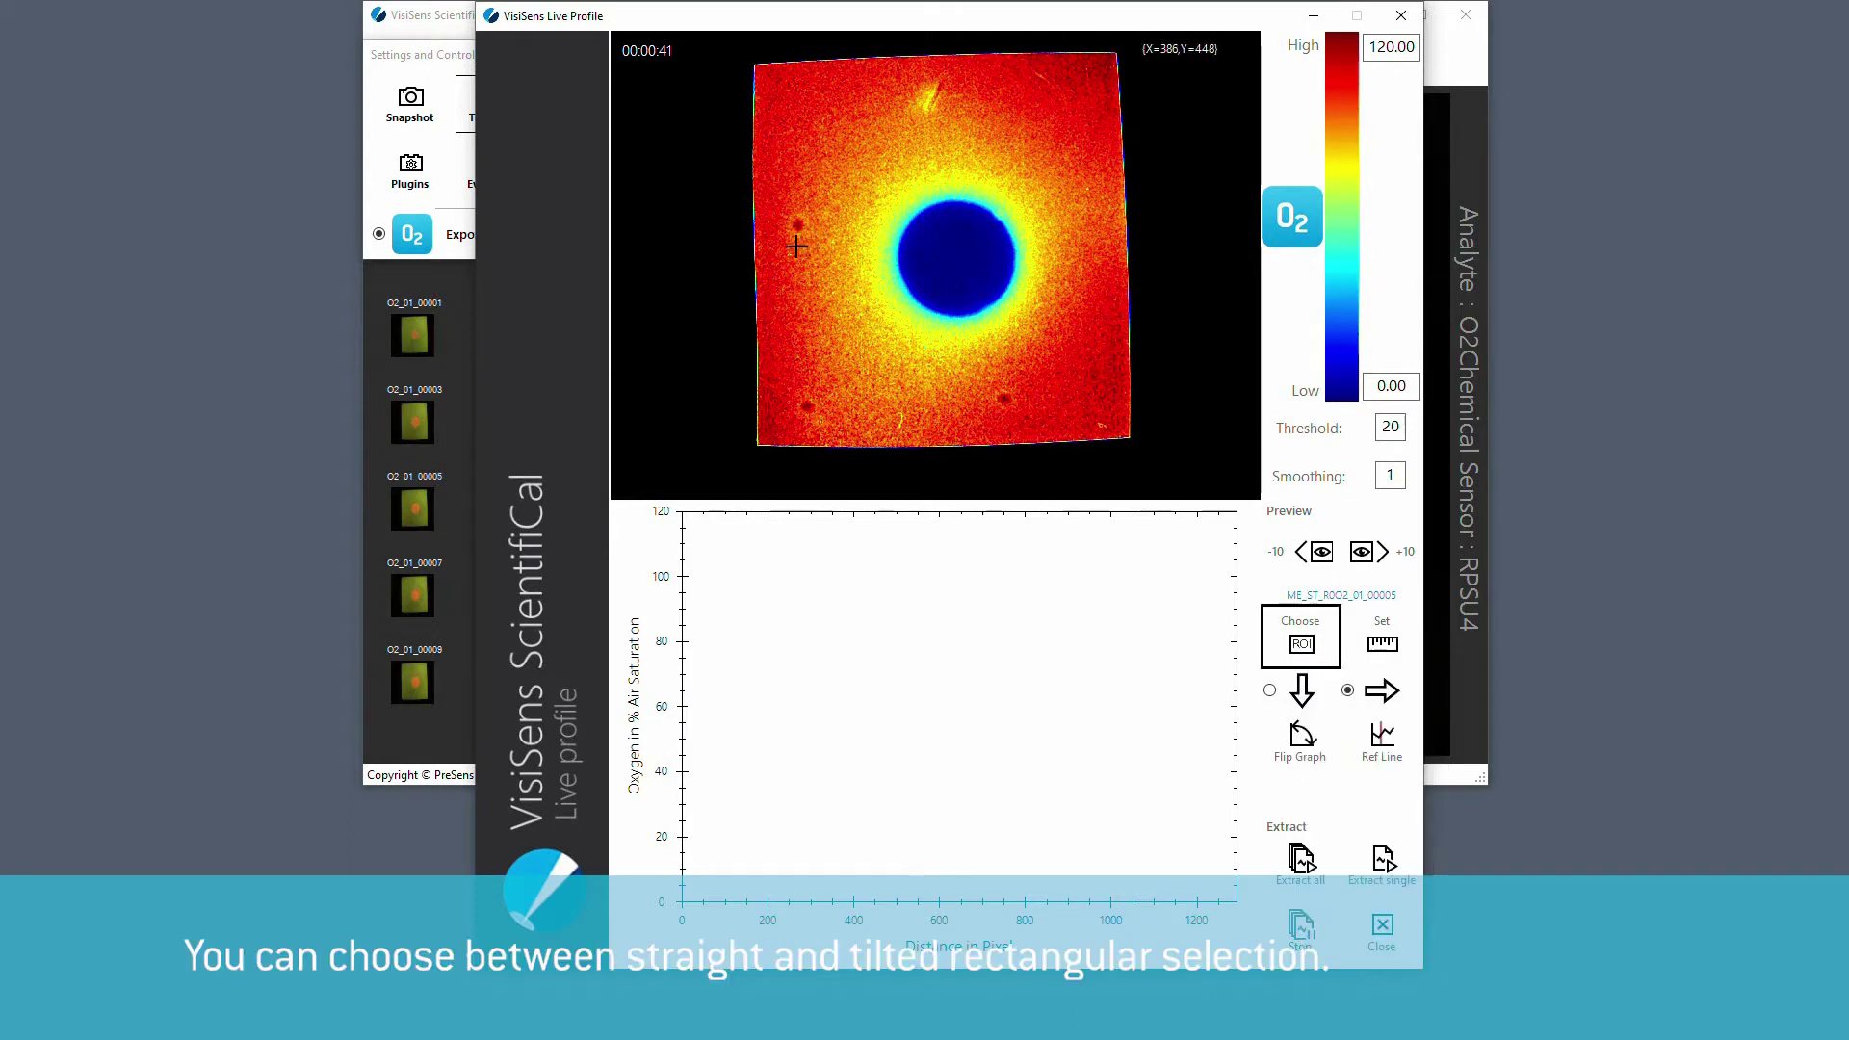
left_click_drag(797, 242, 1105, 270)
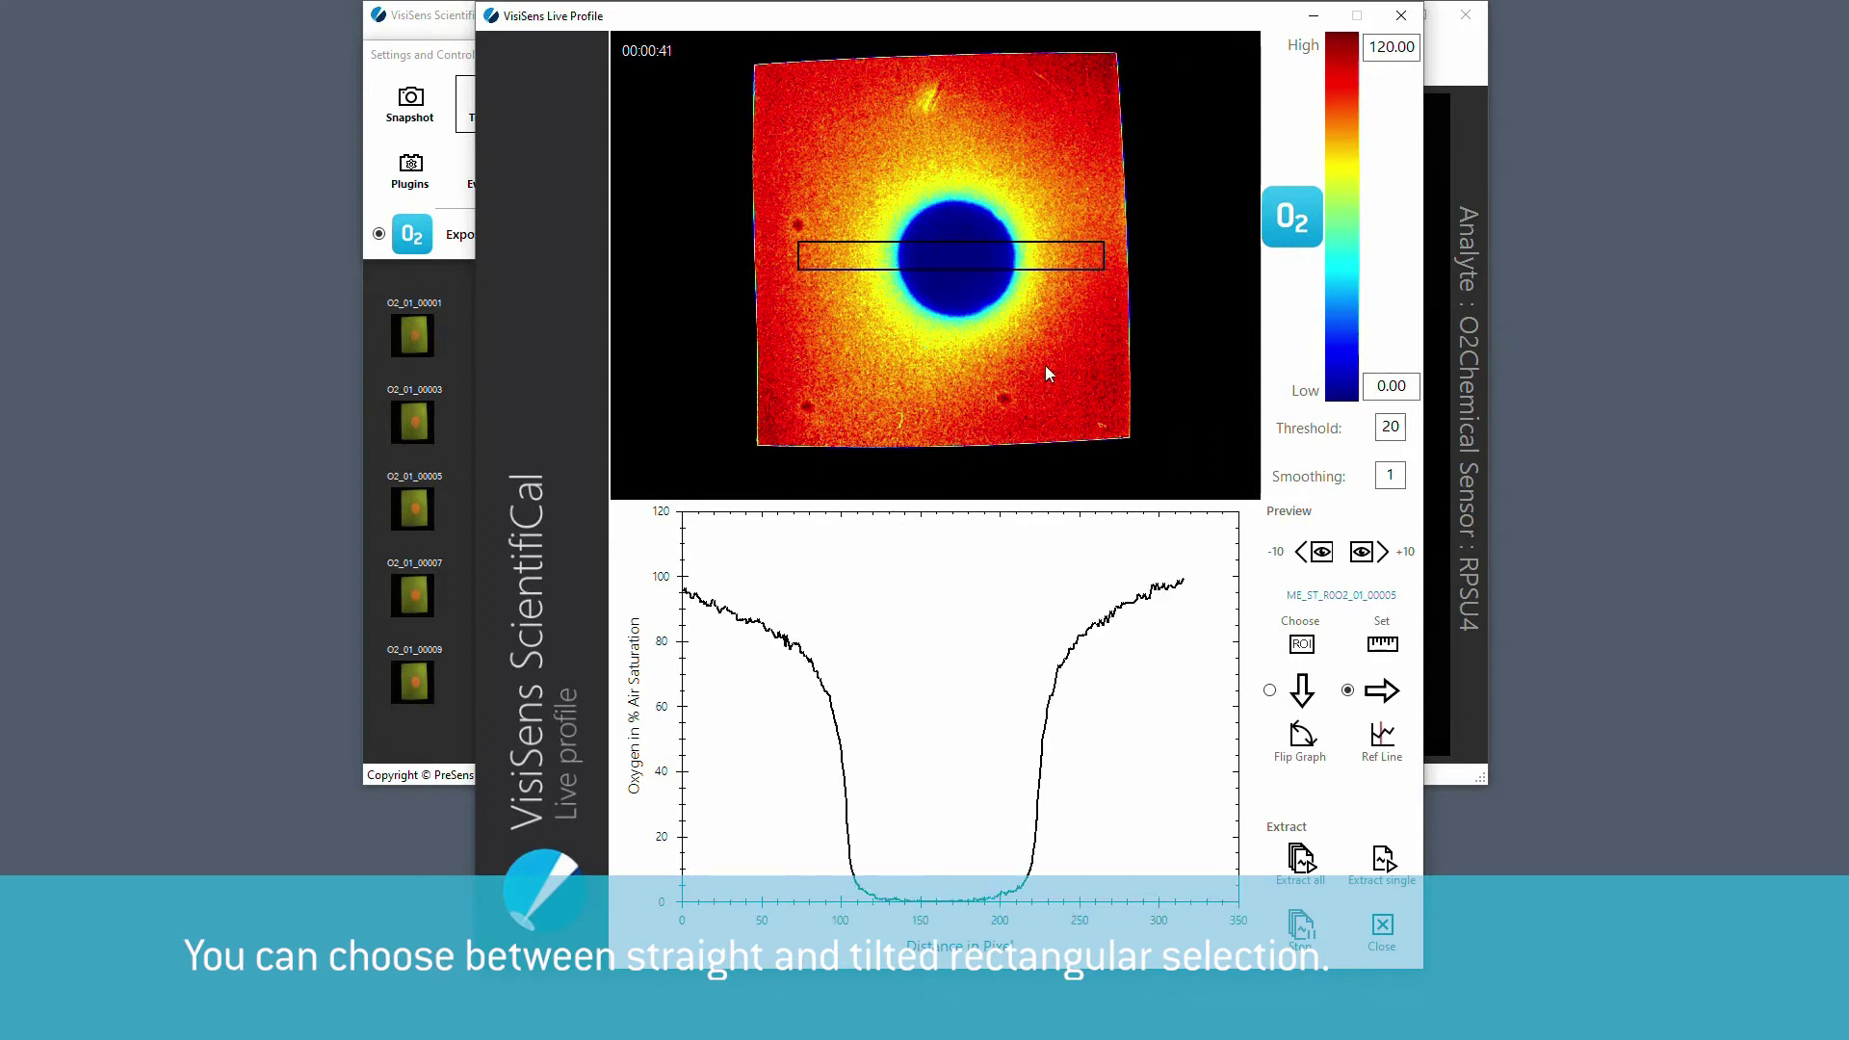
- Choose a tilted ROI with a height of 25 pixels
left_click(1300, 643)
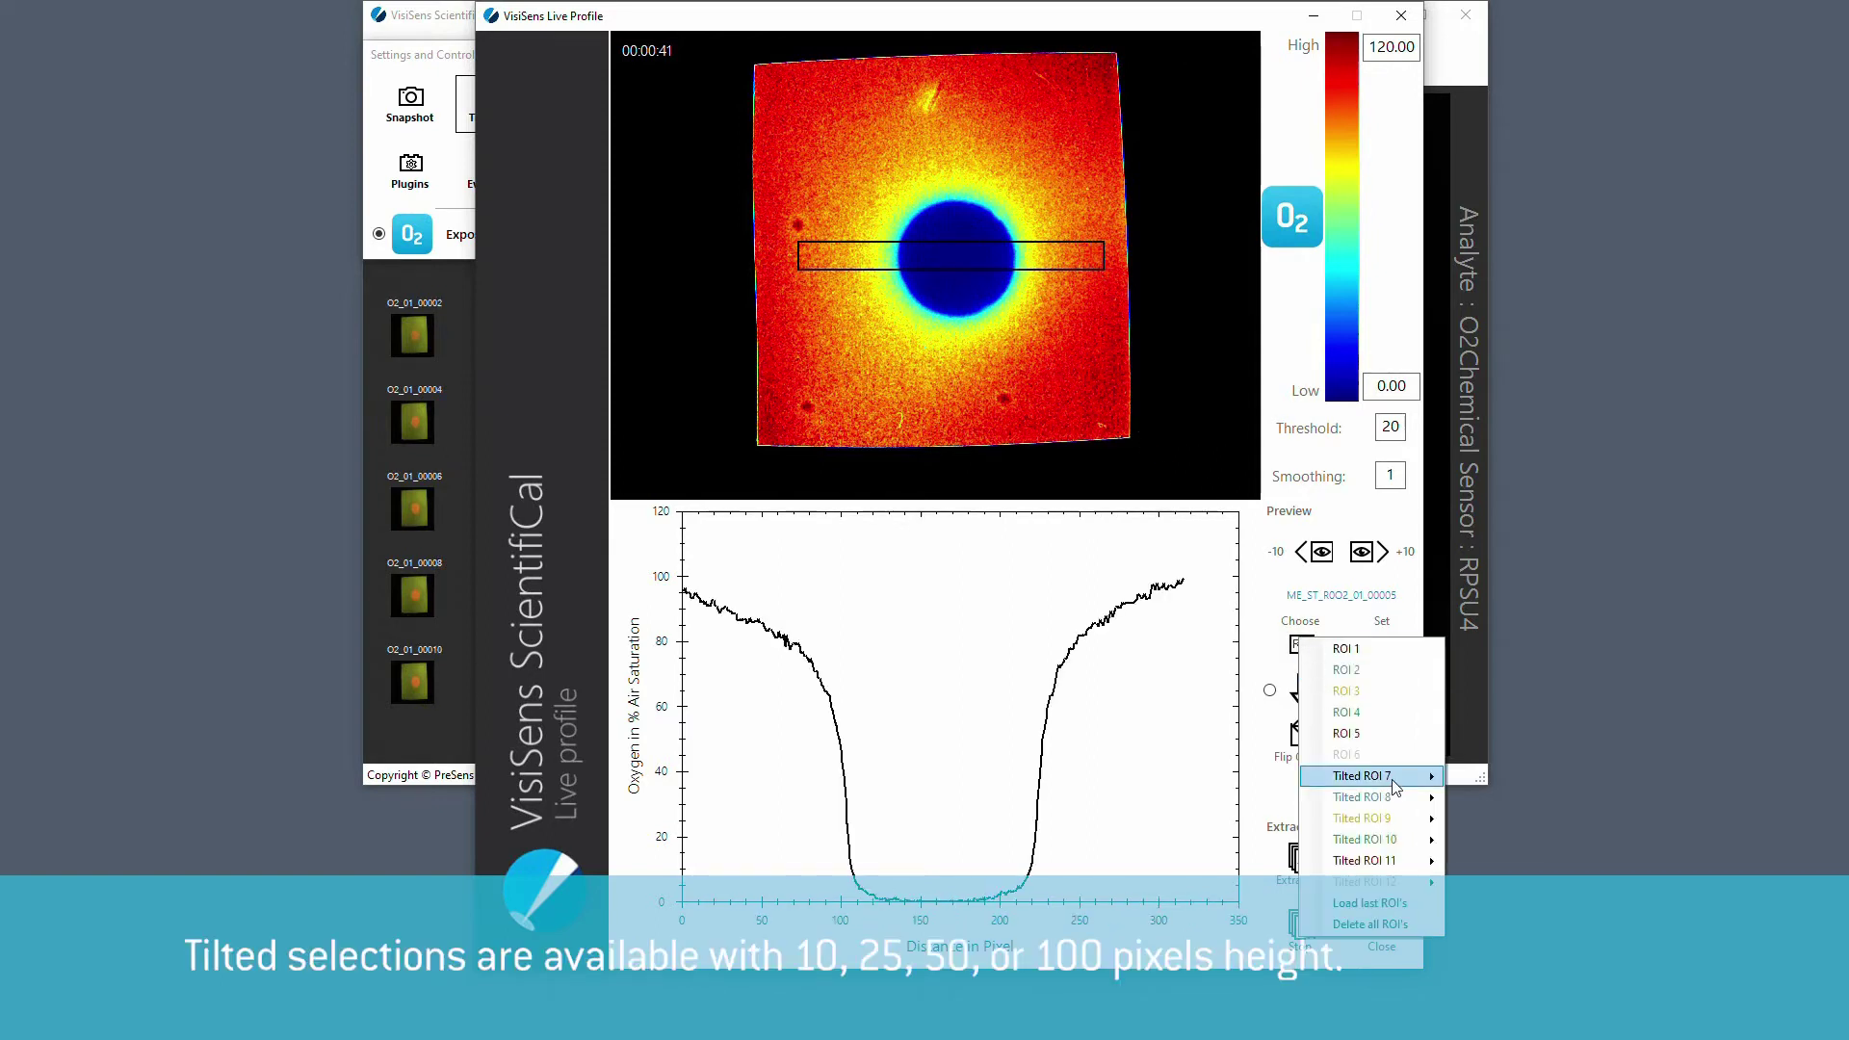
mouse_move(1393, 785)
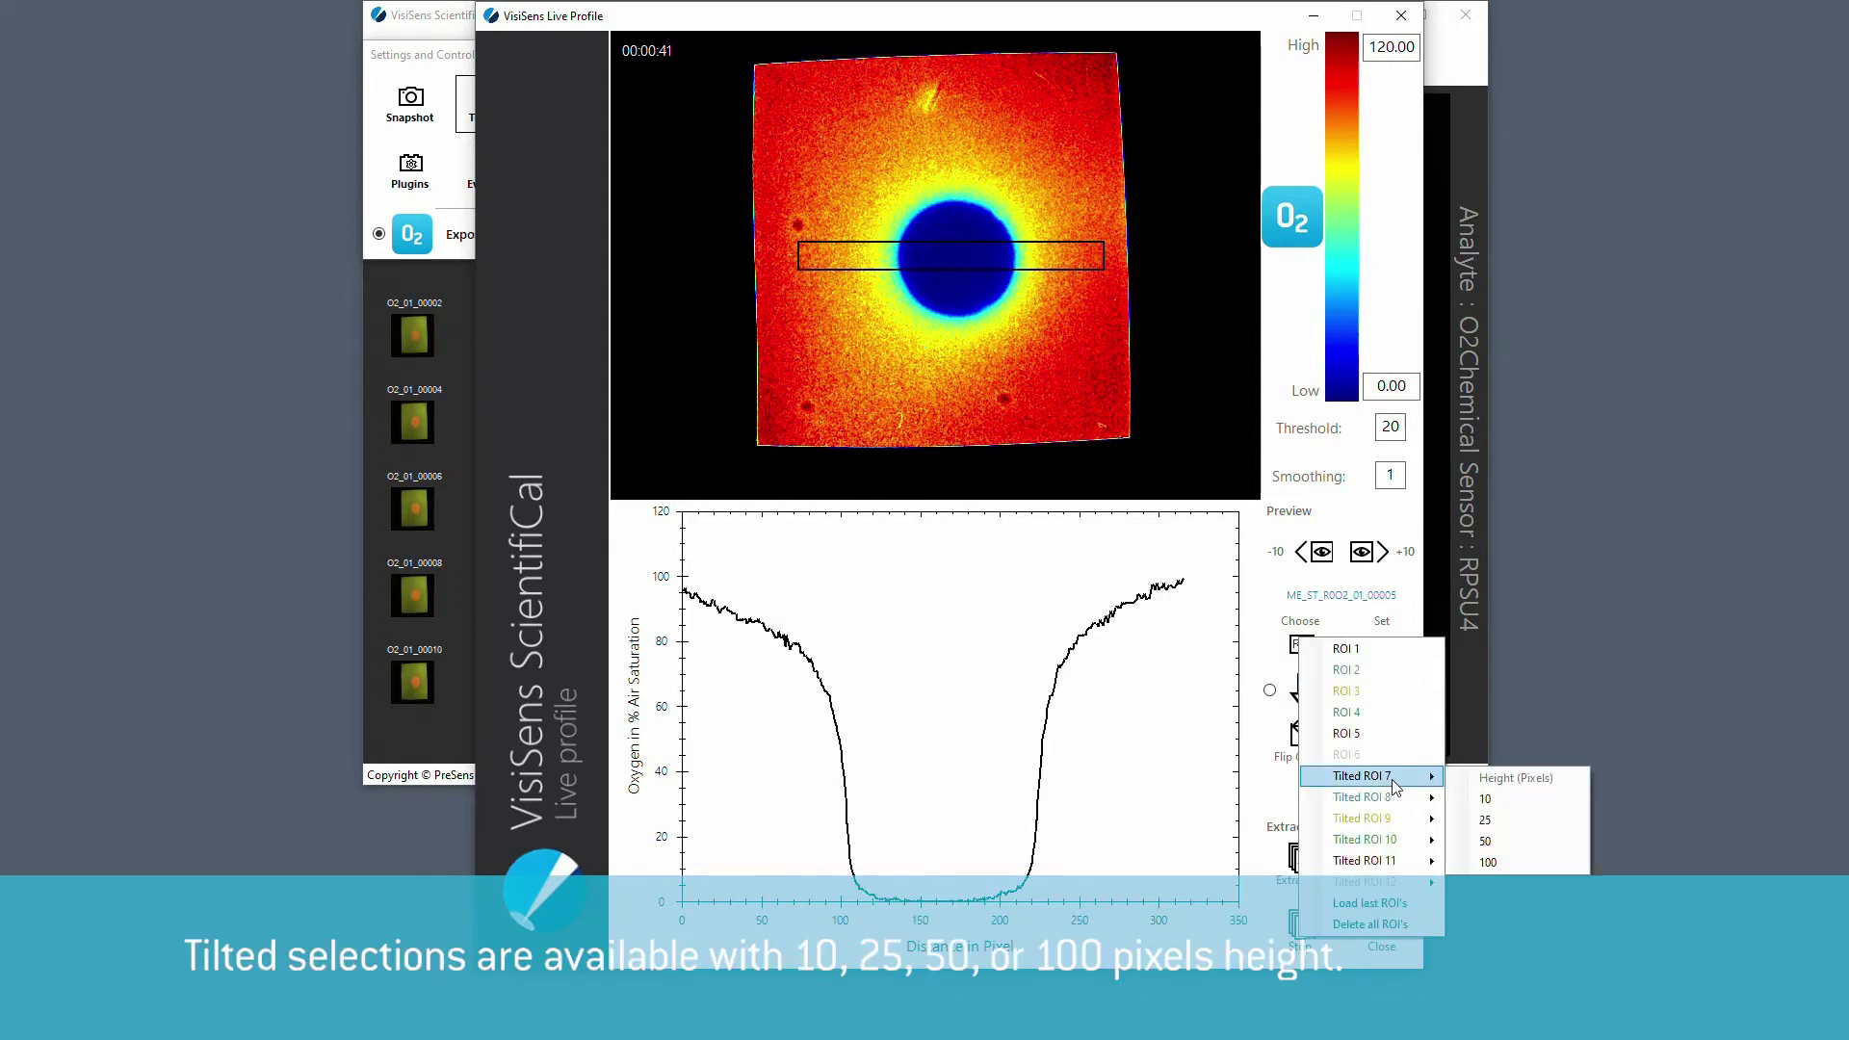
left_click(1483, 821)
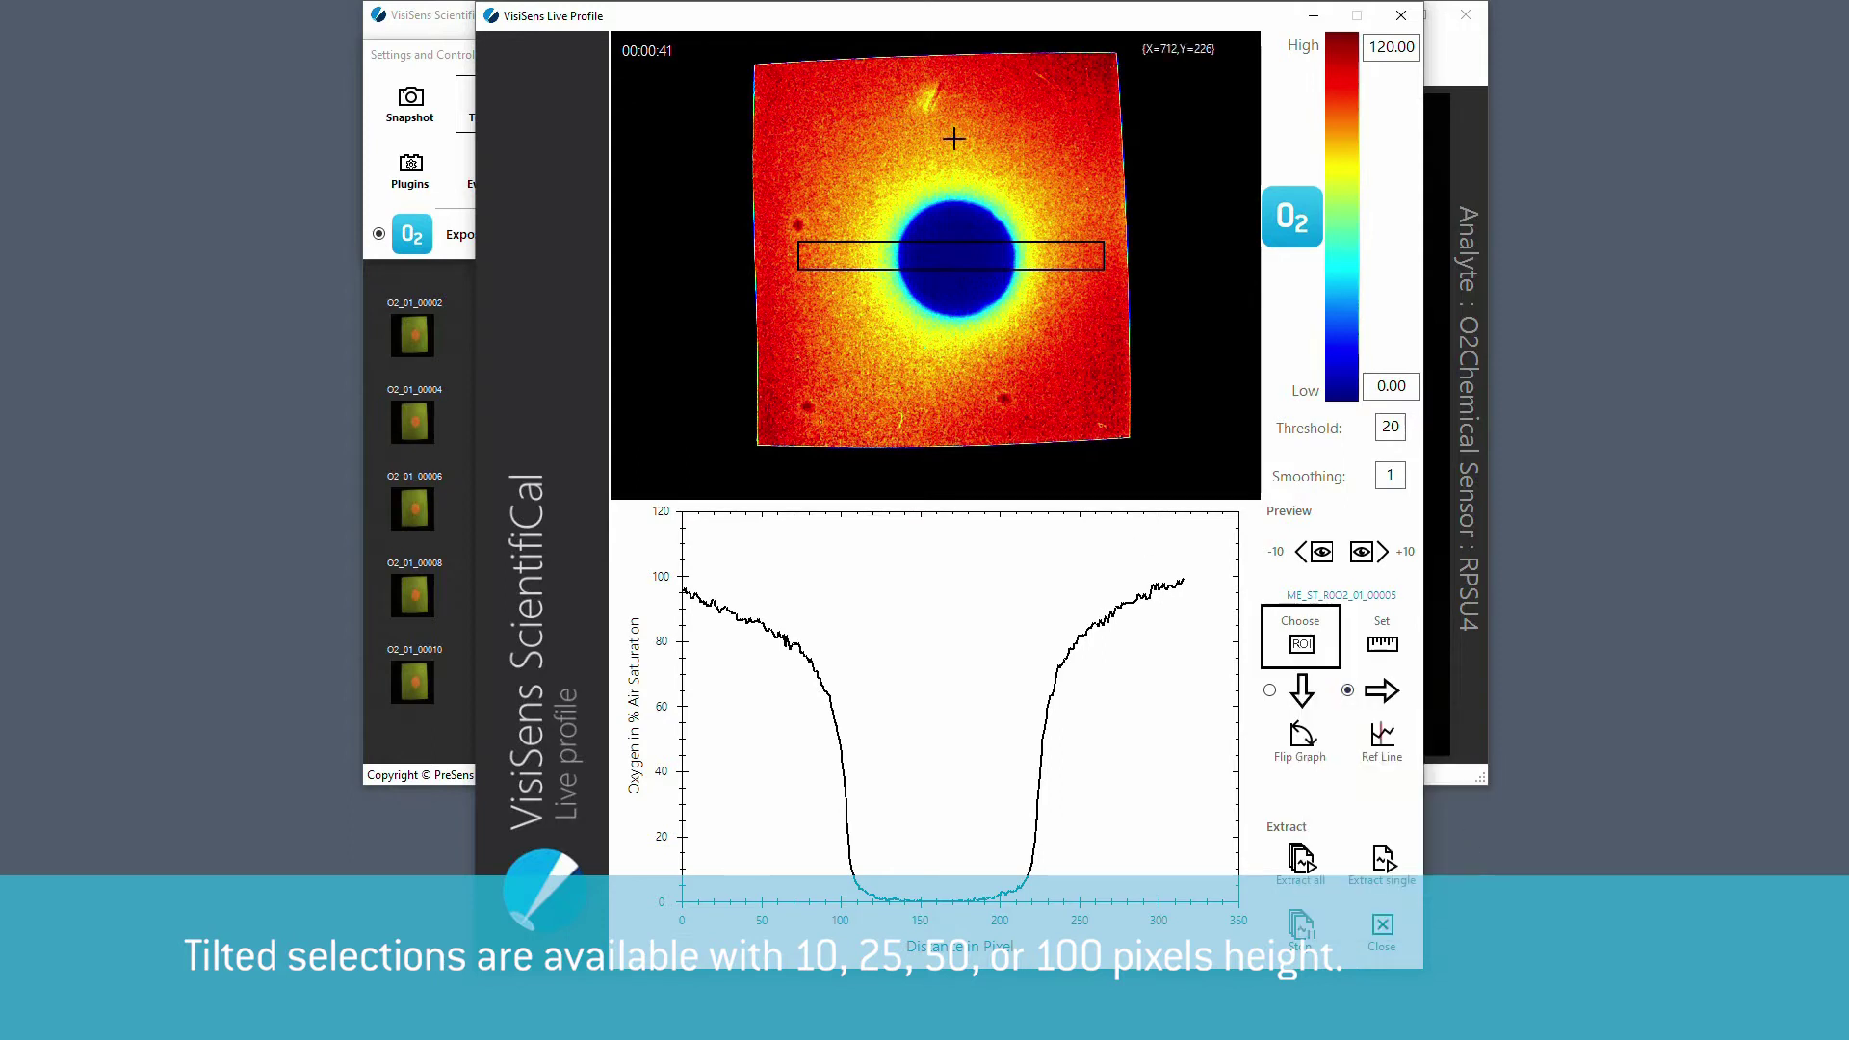
- Draw the tilted ROI across the spot, try vertical direction and axis flip, keeping horizontal
left_click_drag(986, 128, 895, 400)
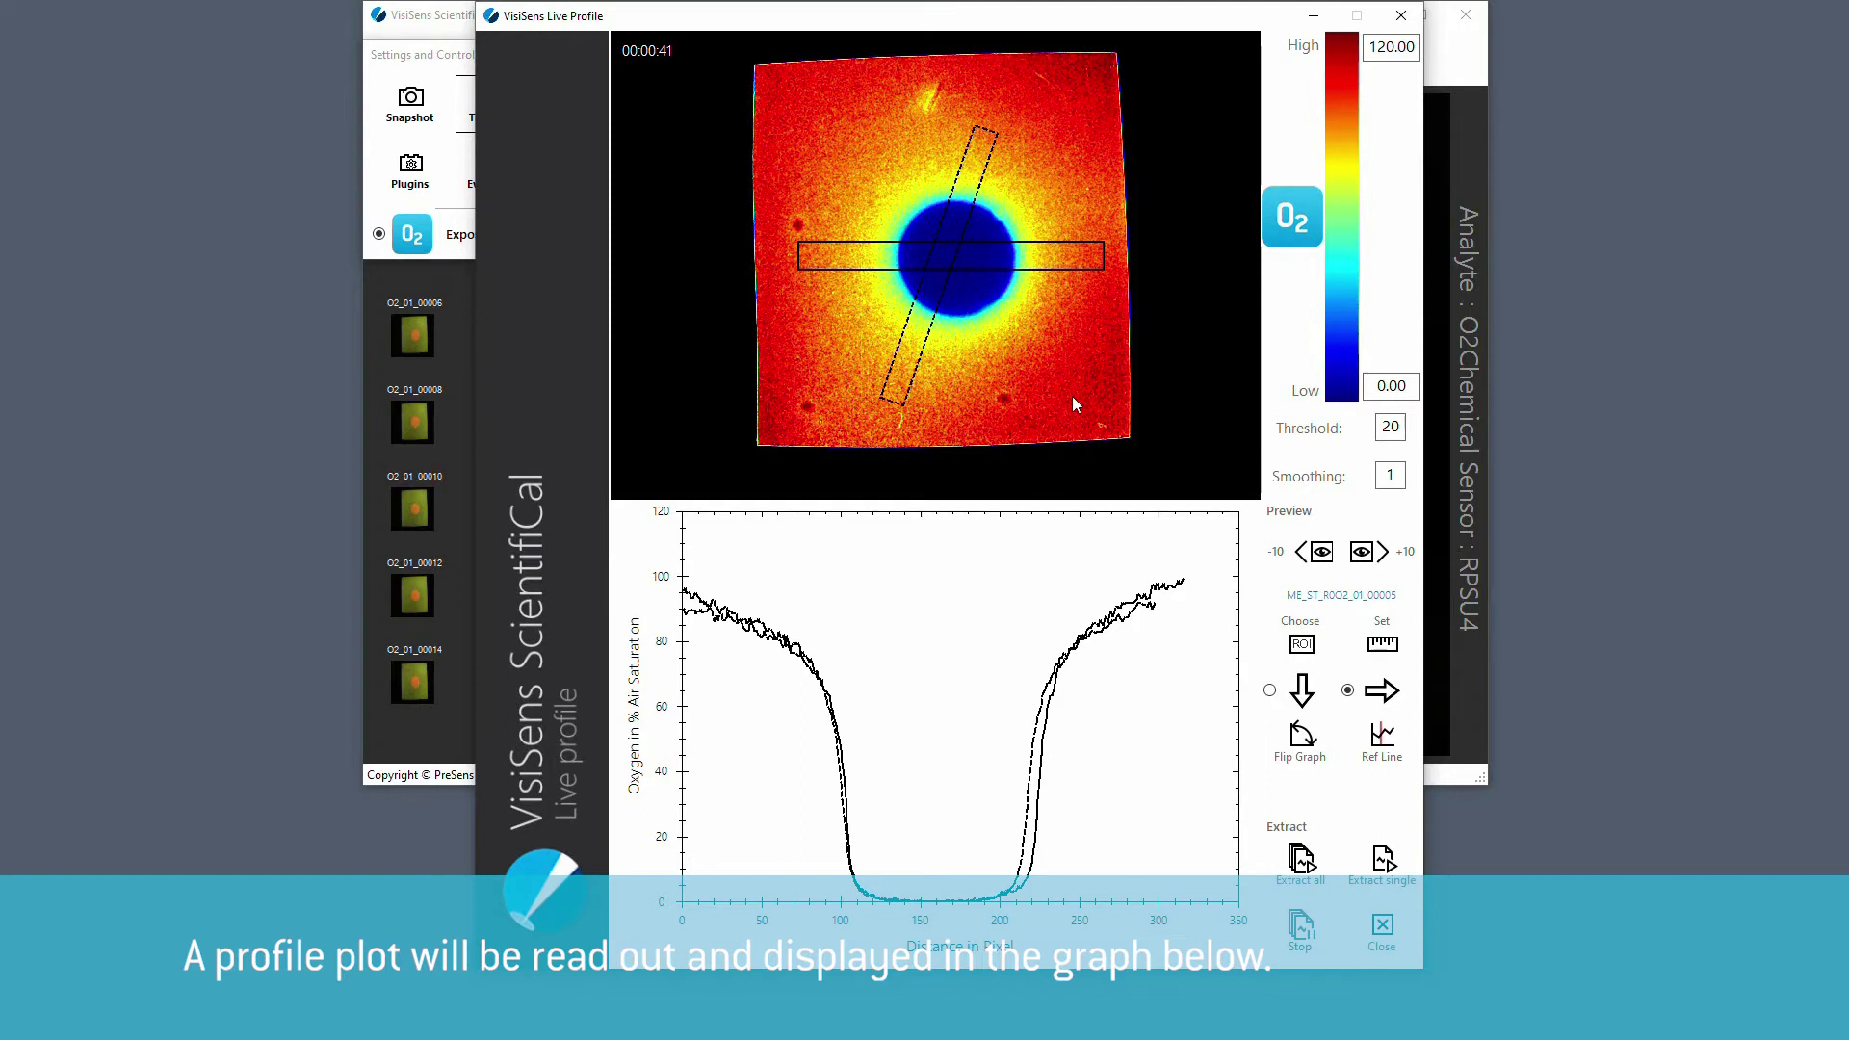
left_click(1269, 691)
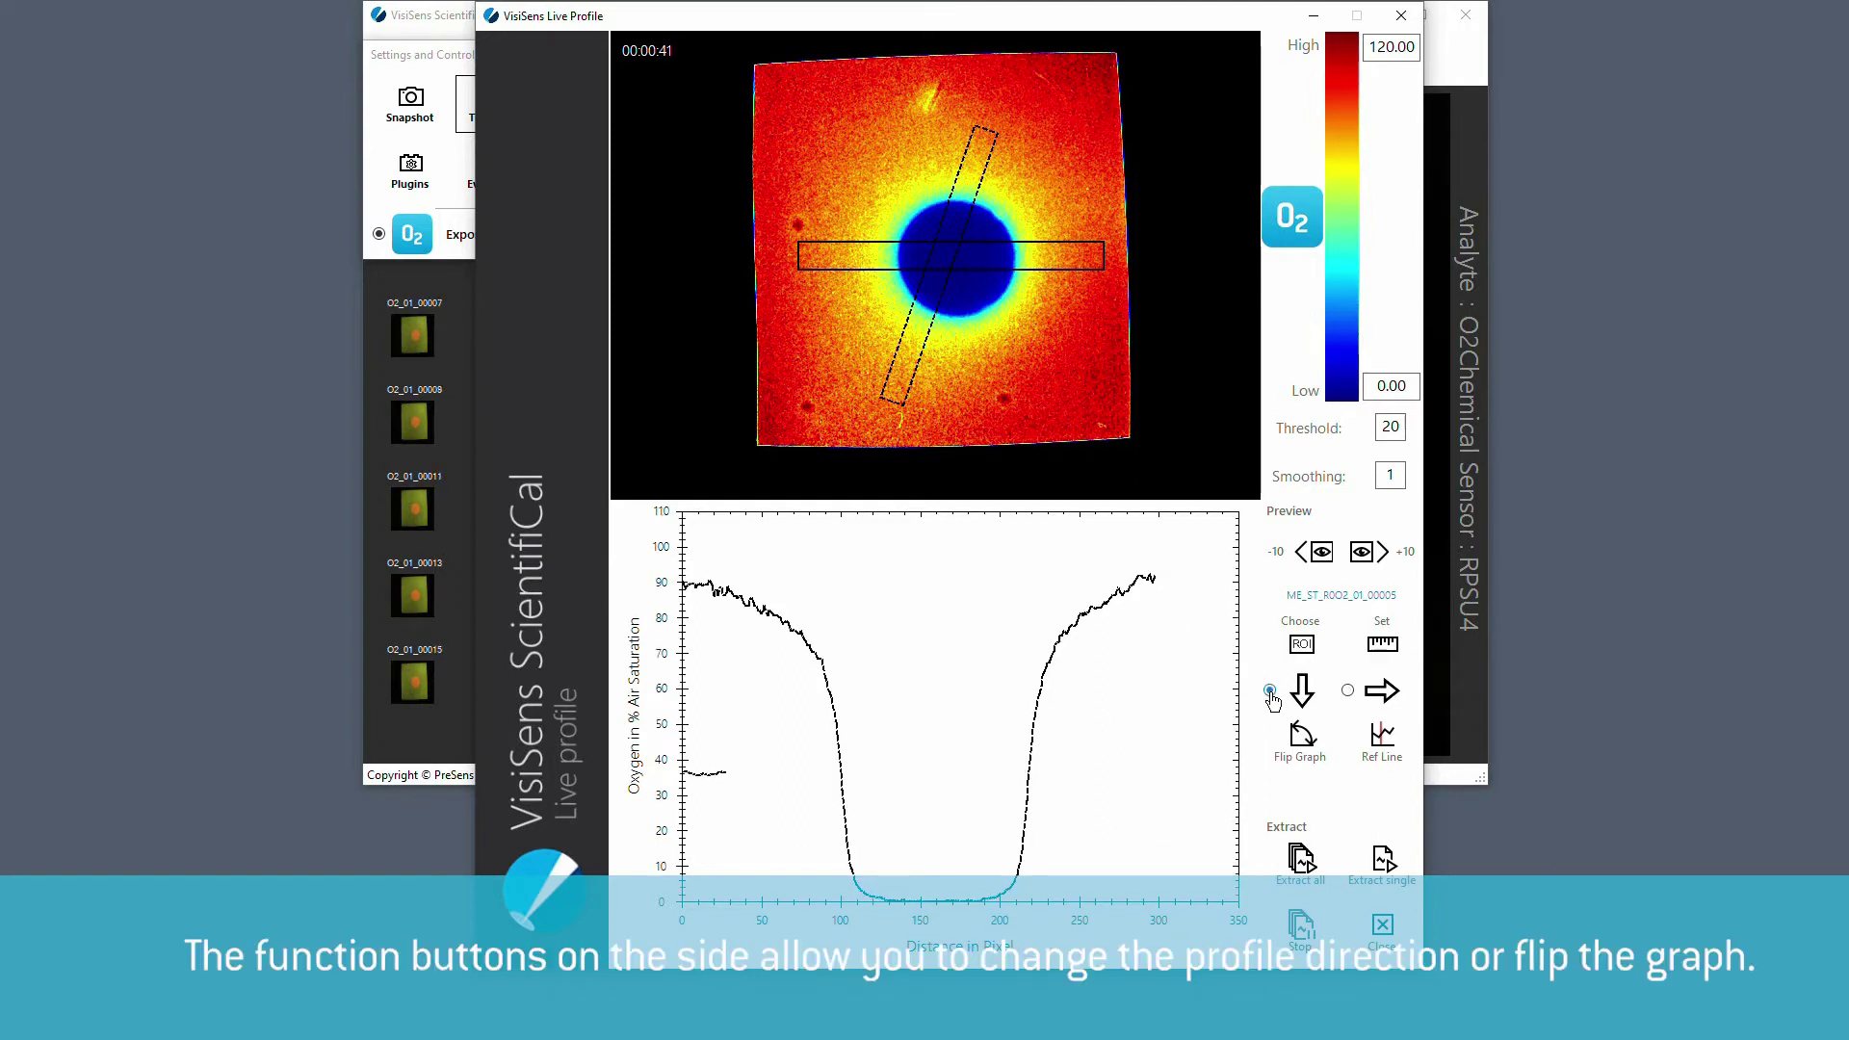
left_click(1347, 691)
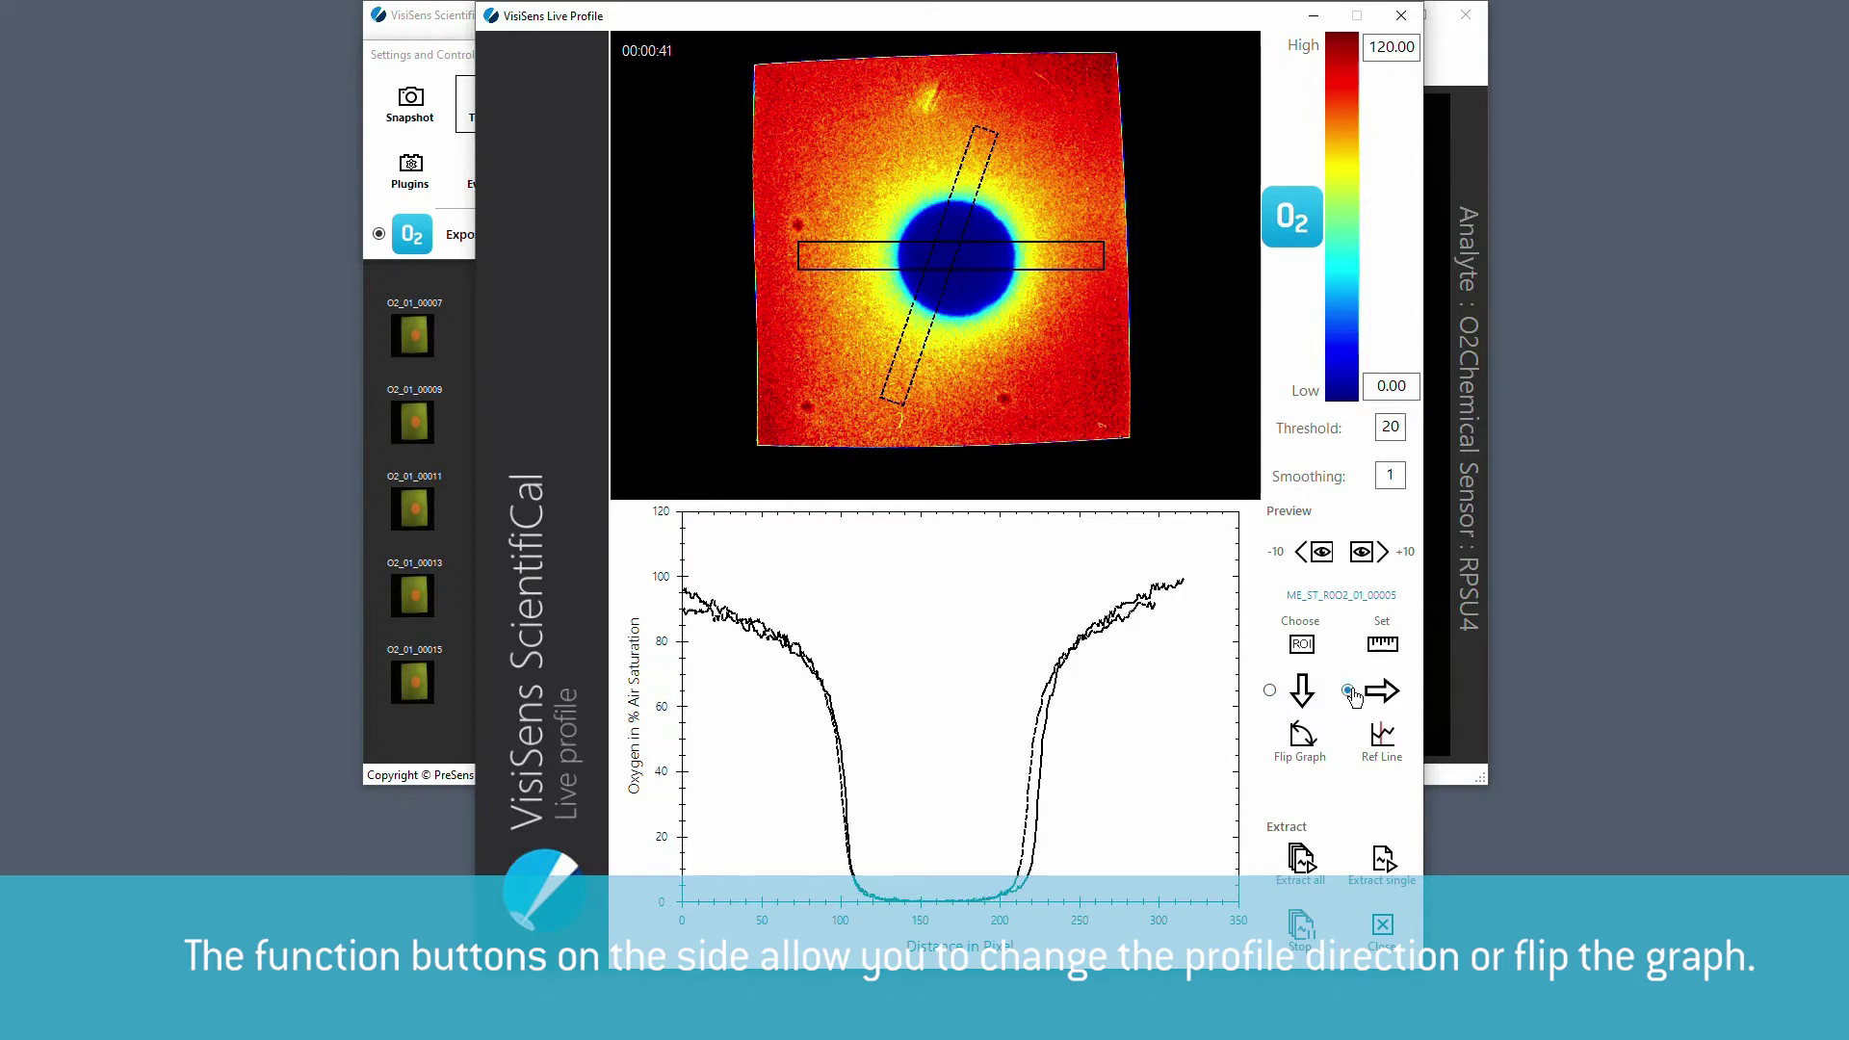
left_click(1300, 737)
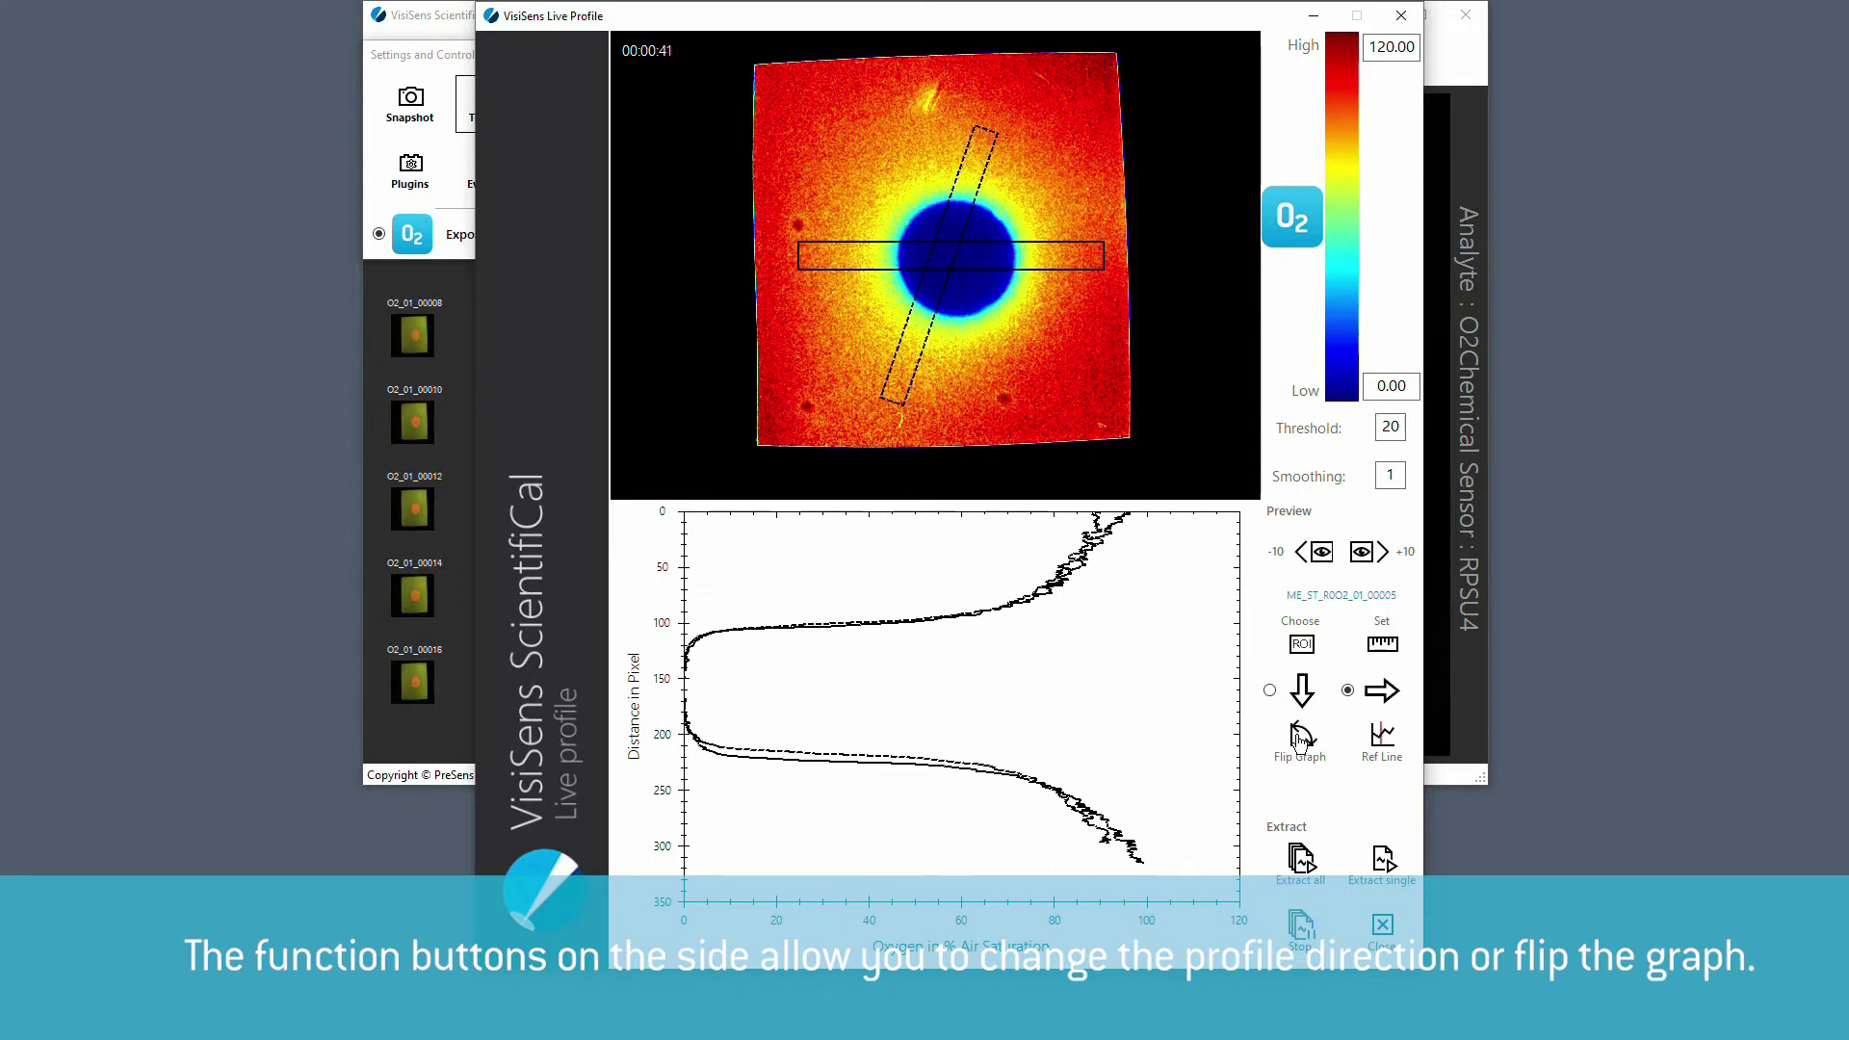
left_click(1300, 737)
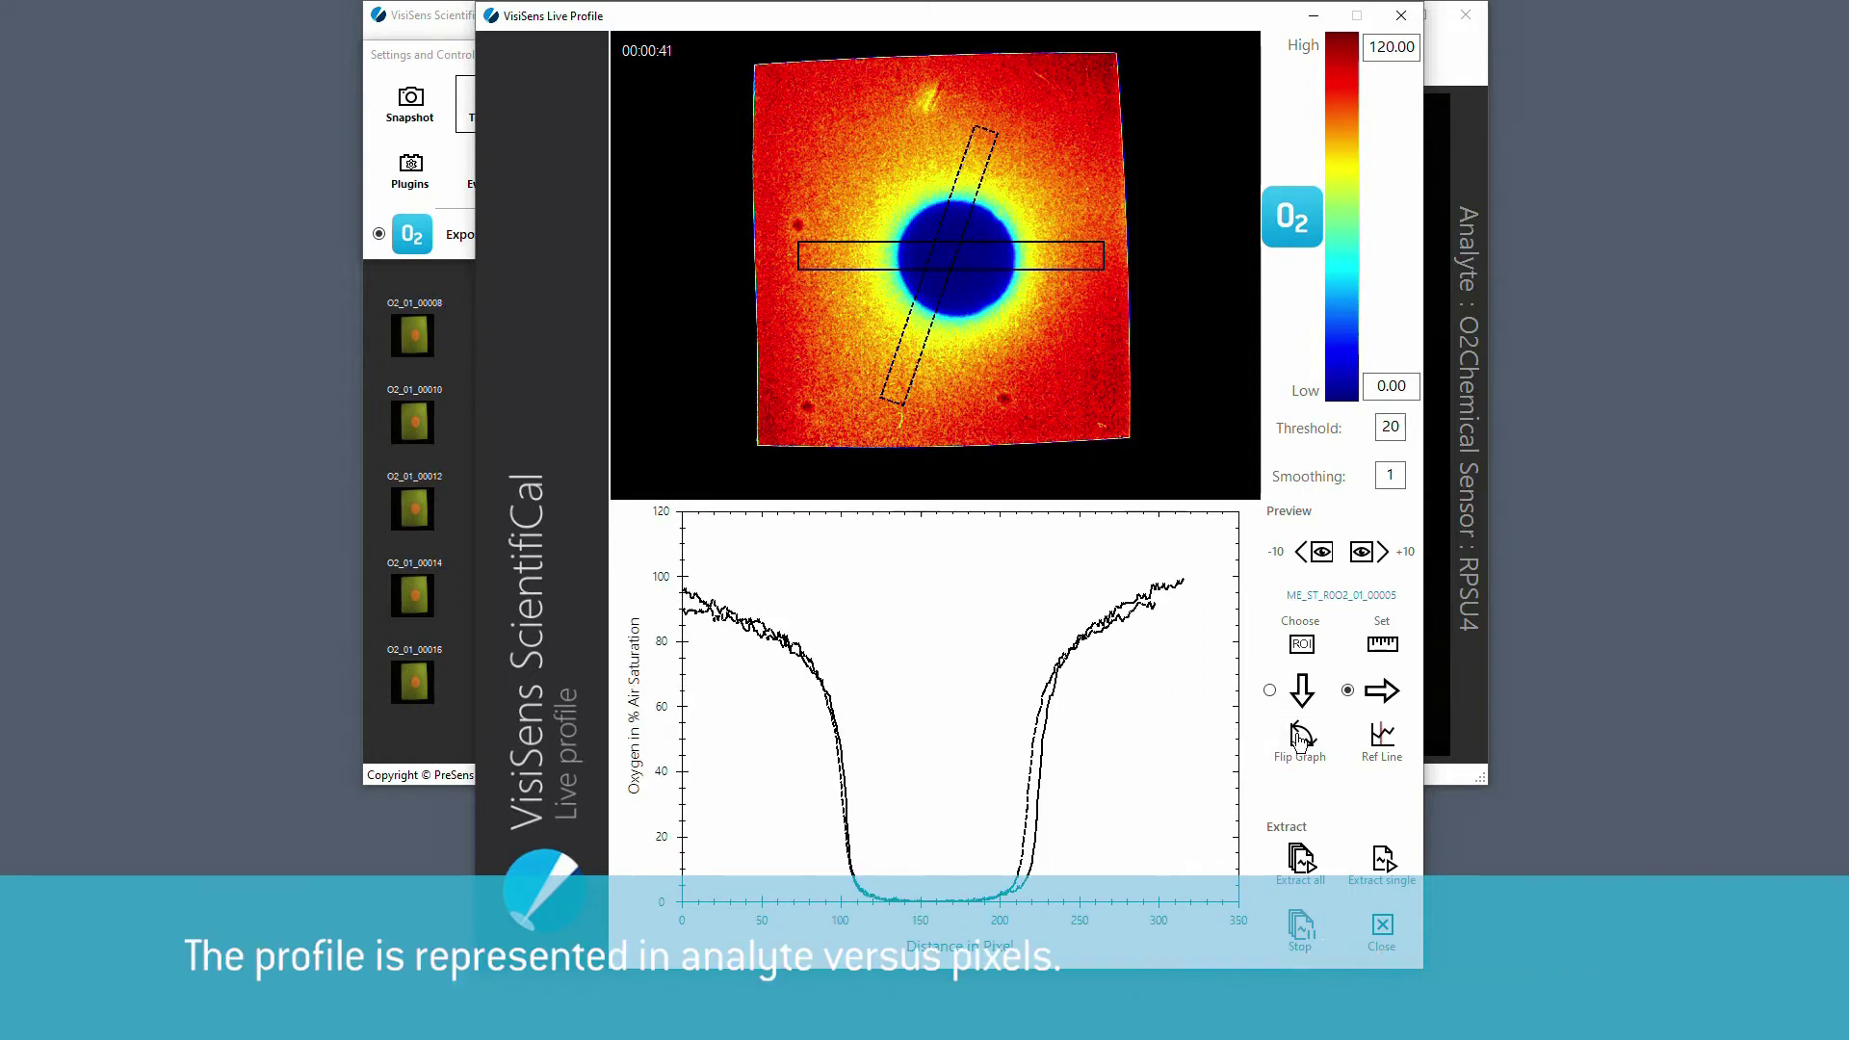
left_click(1384, 645)
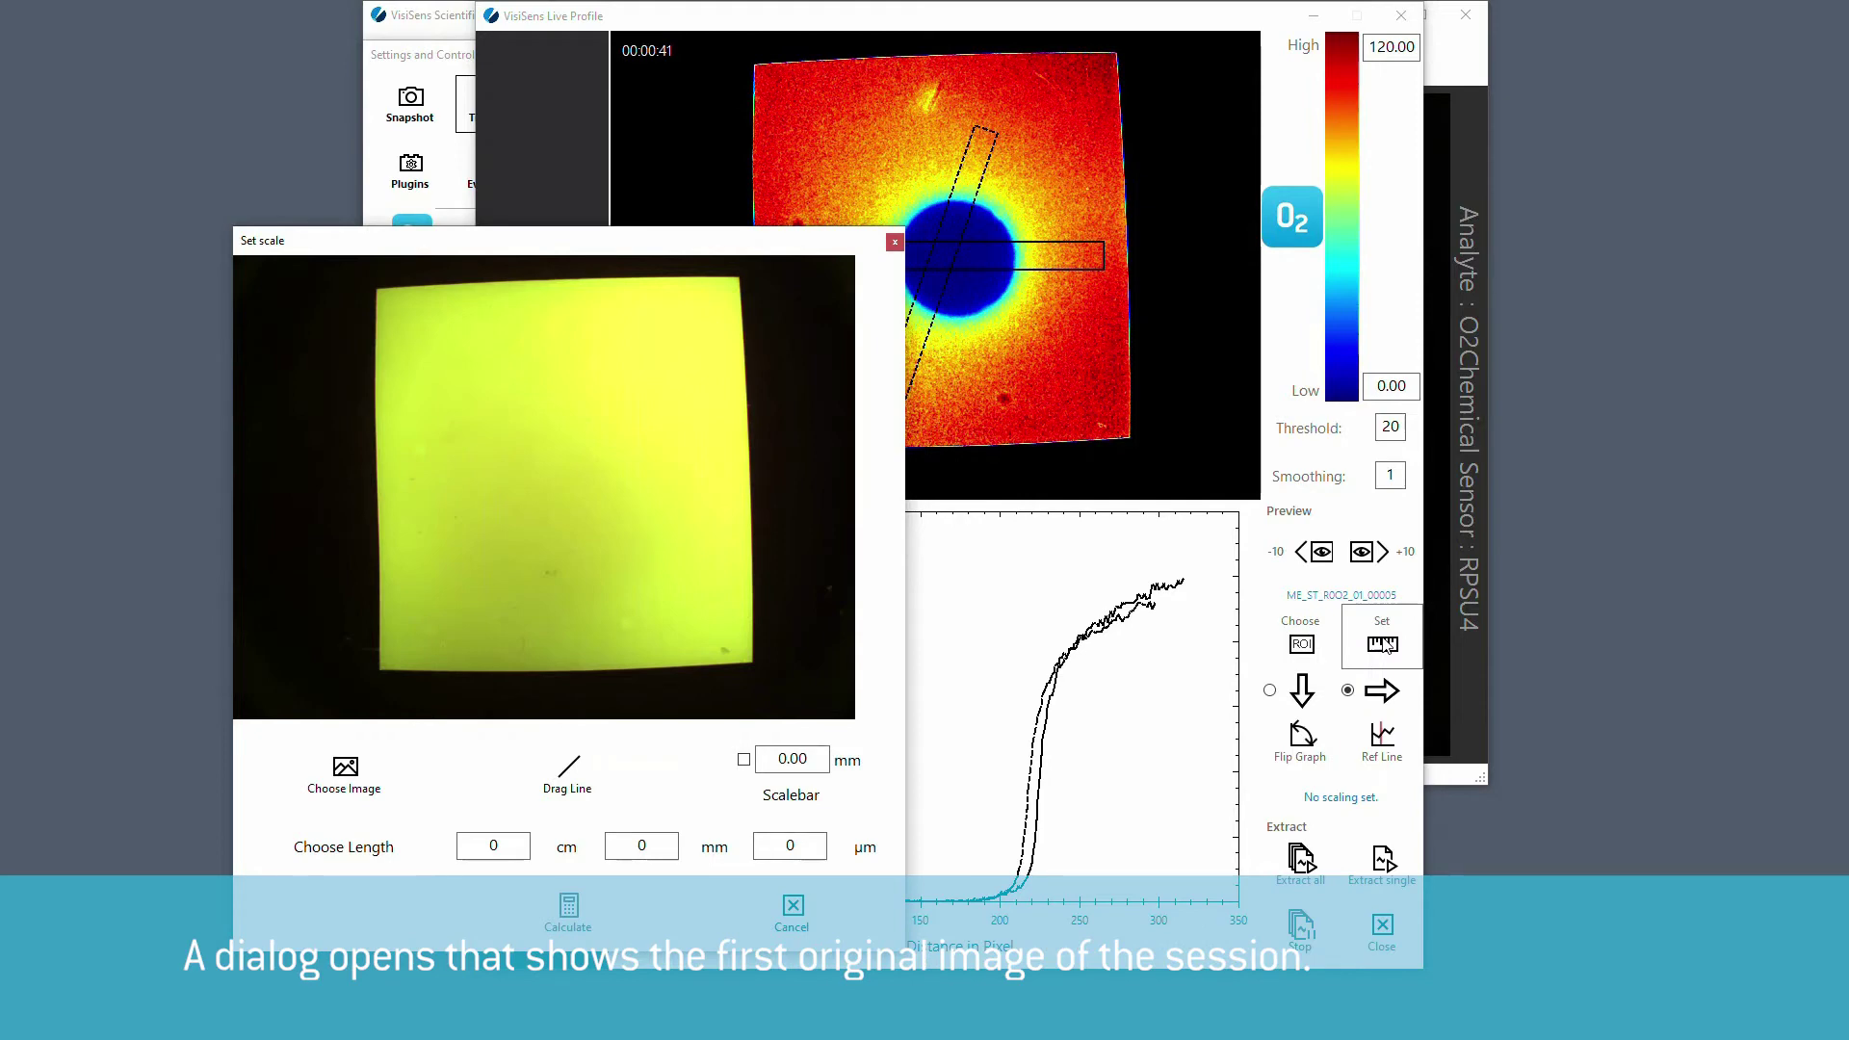
- Load image ME_ST_ROO2_01_00007.png from the S005 folder for scaling
left_click(346, 770)
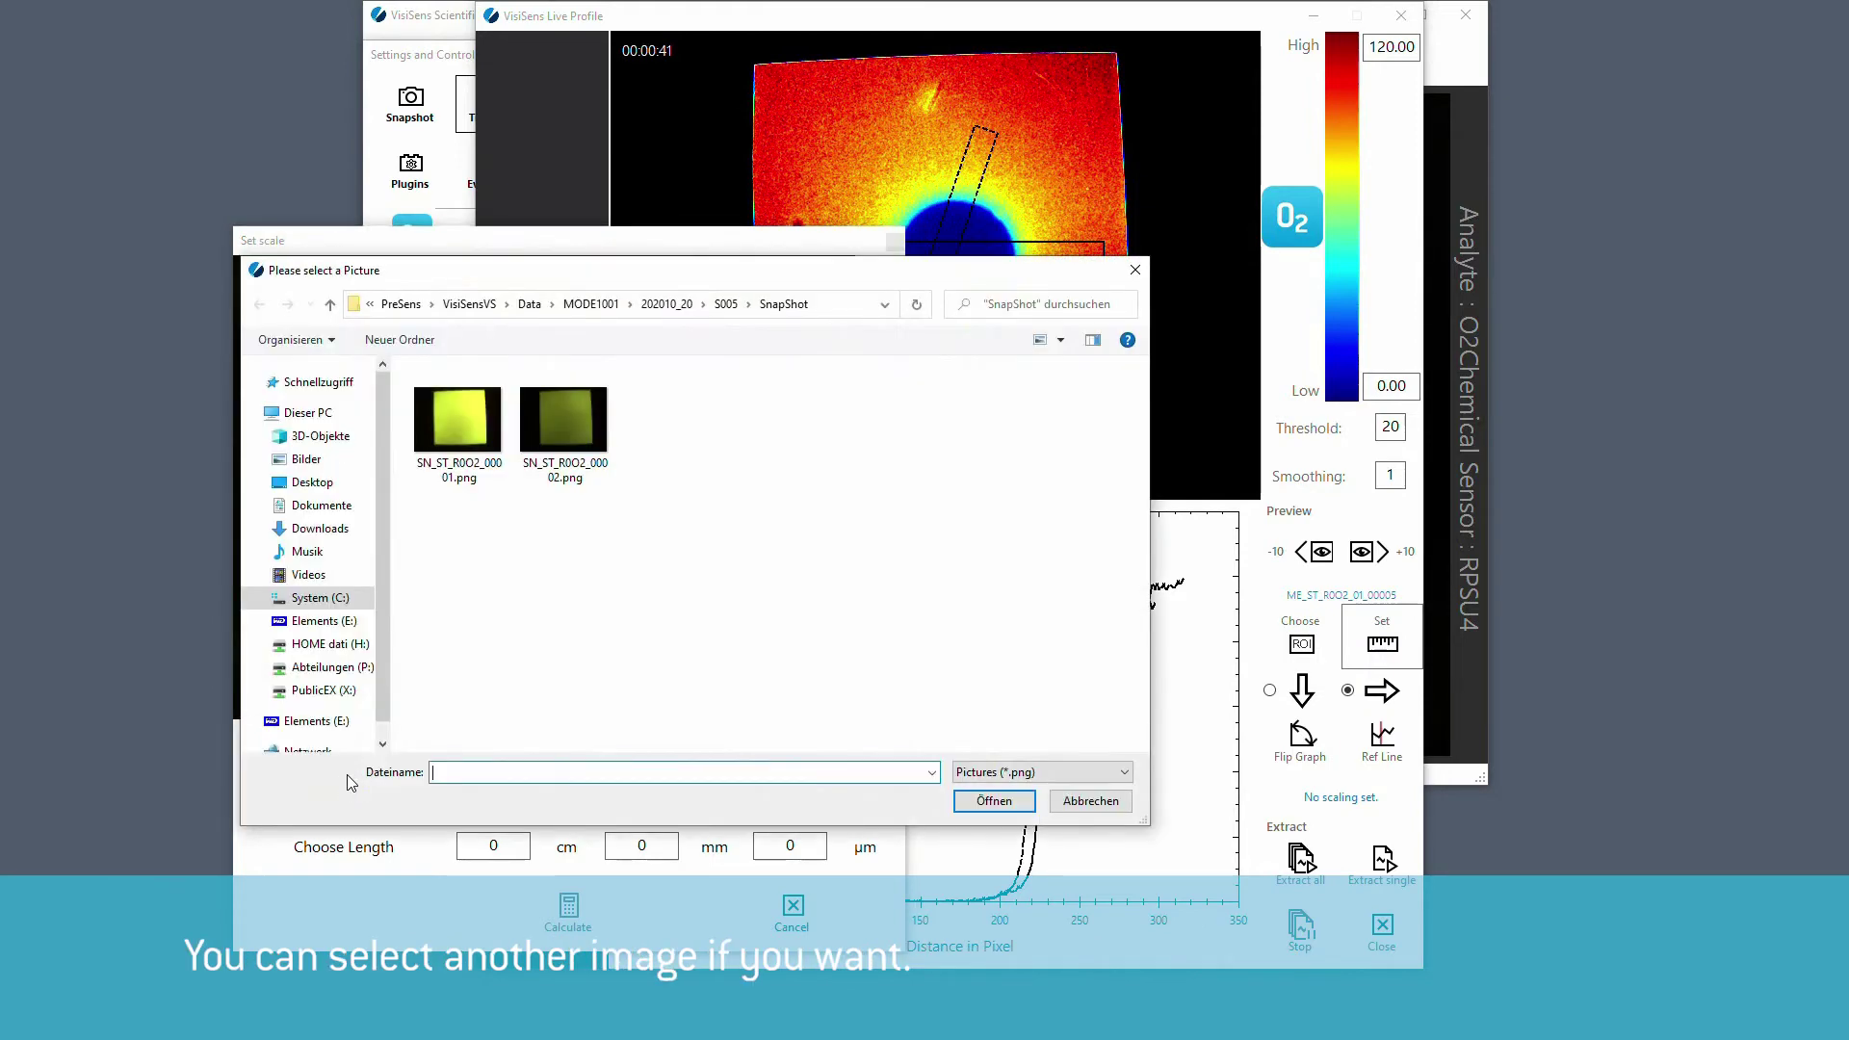
left_click(727, 303)
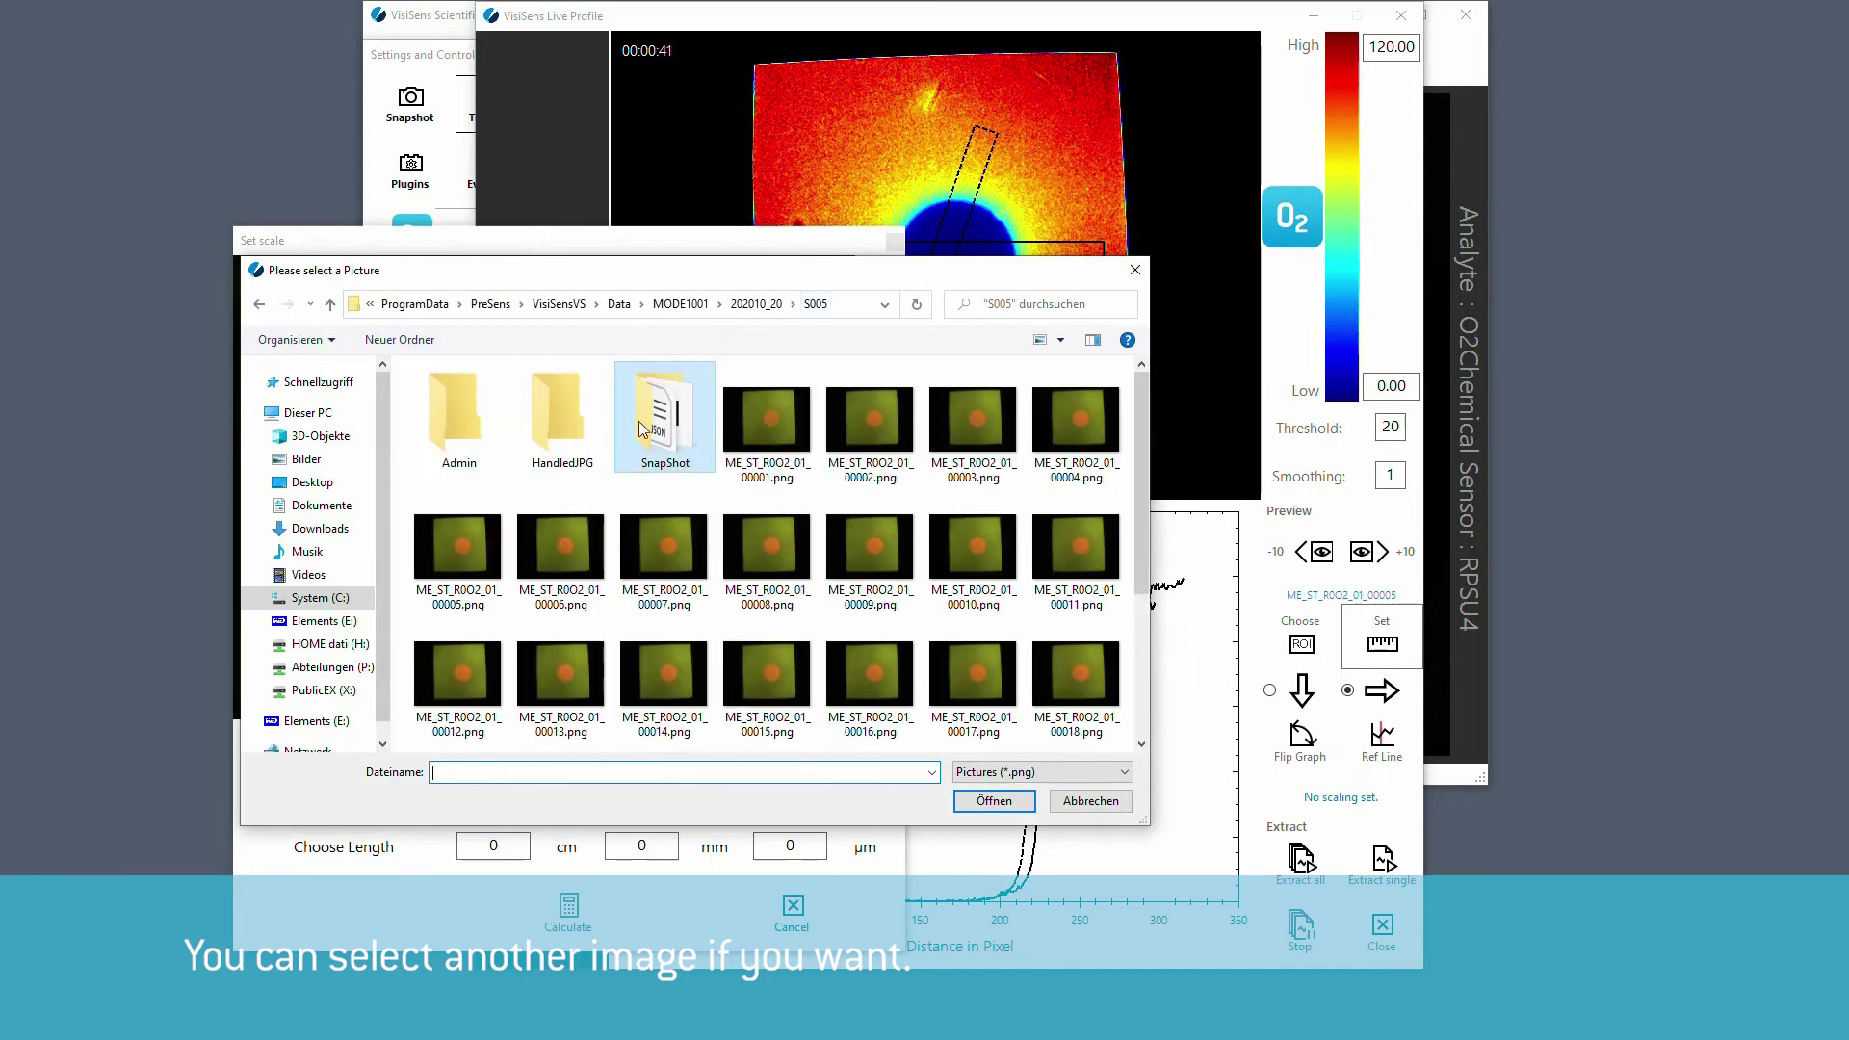
left_click(658, 558)
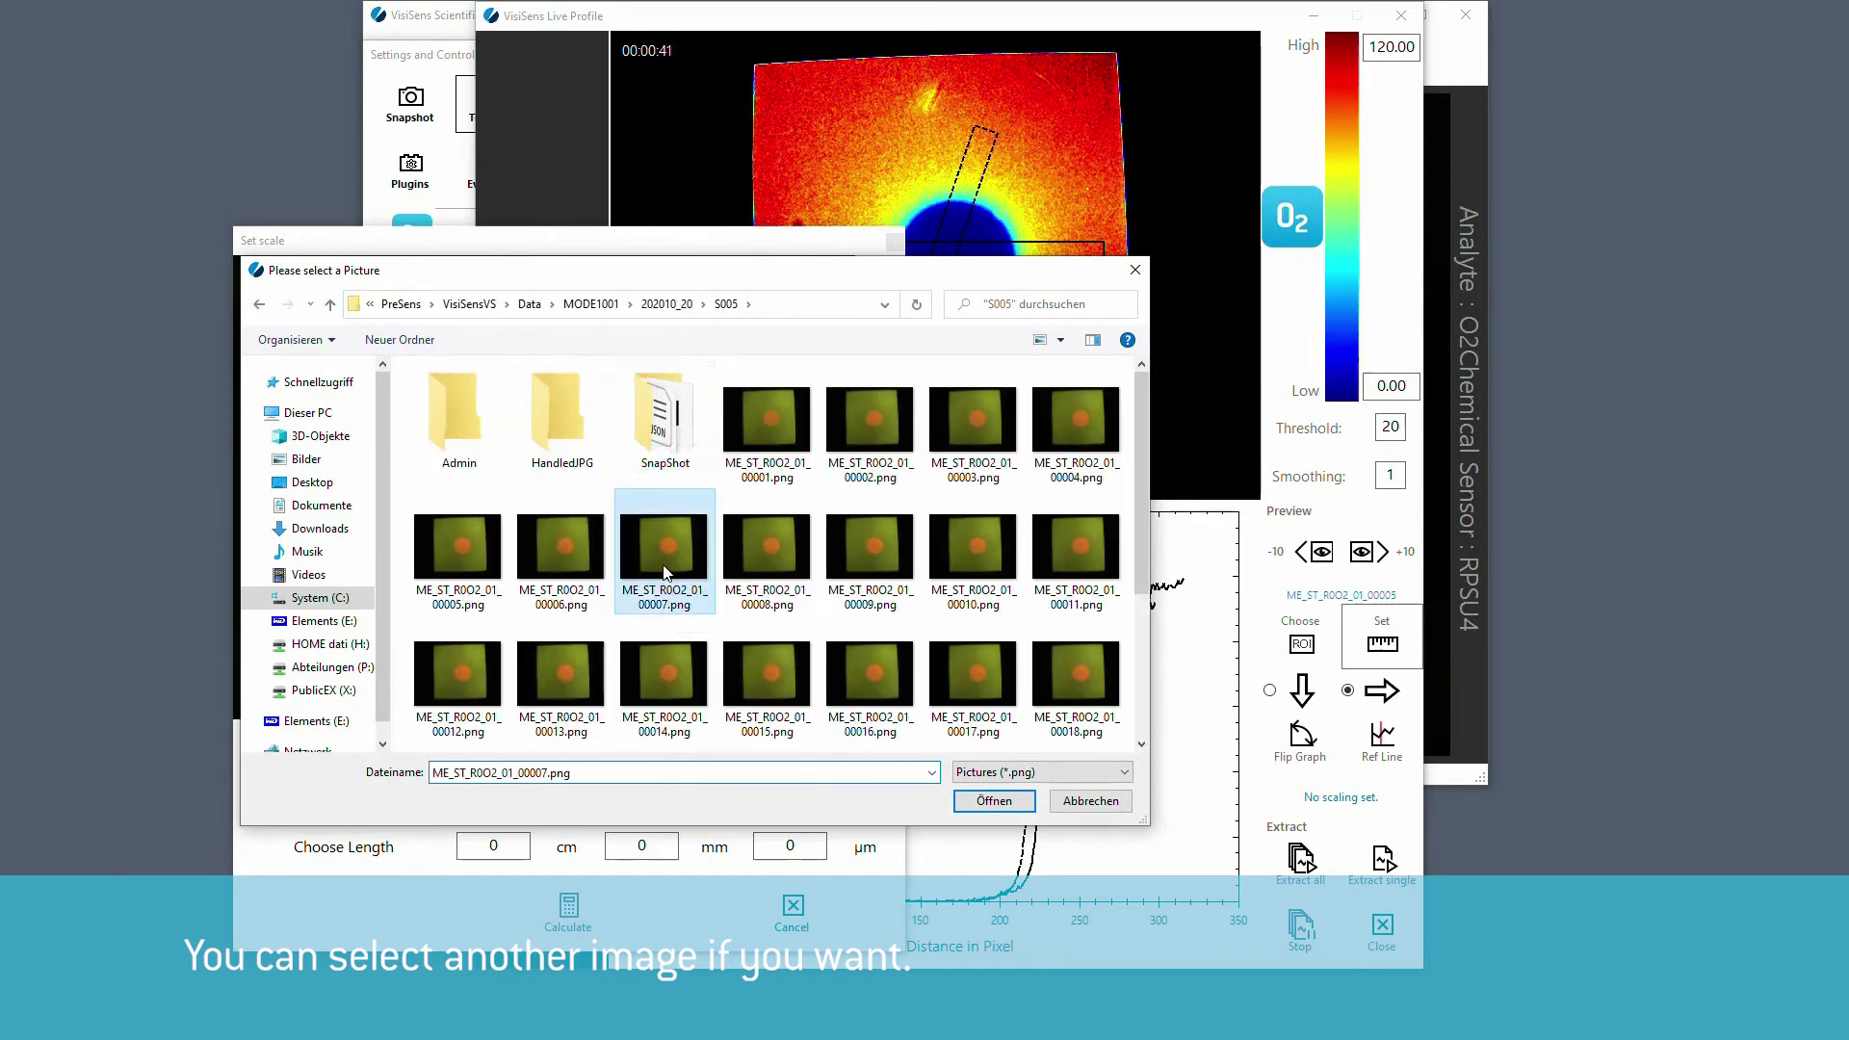
left_click(973, 802)
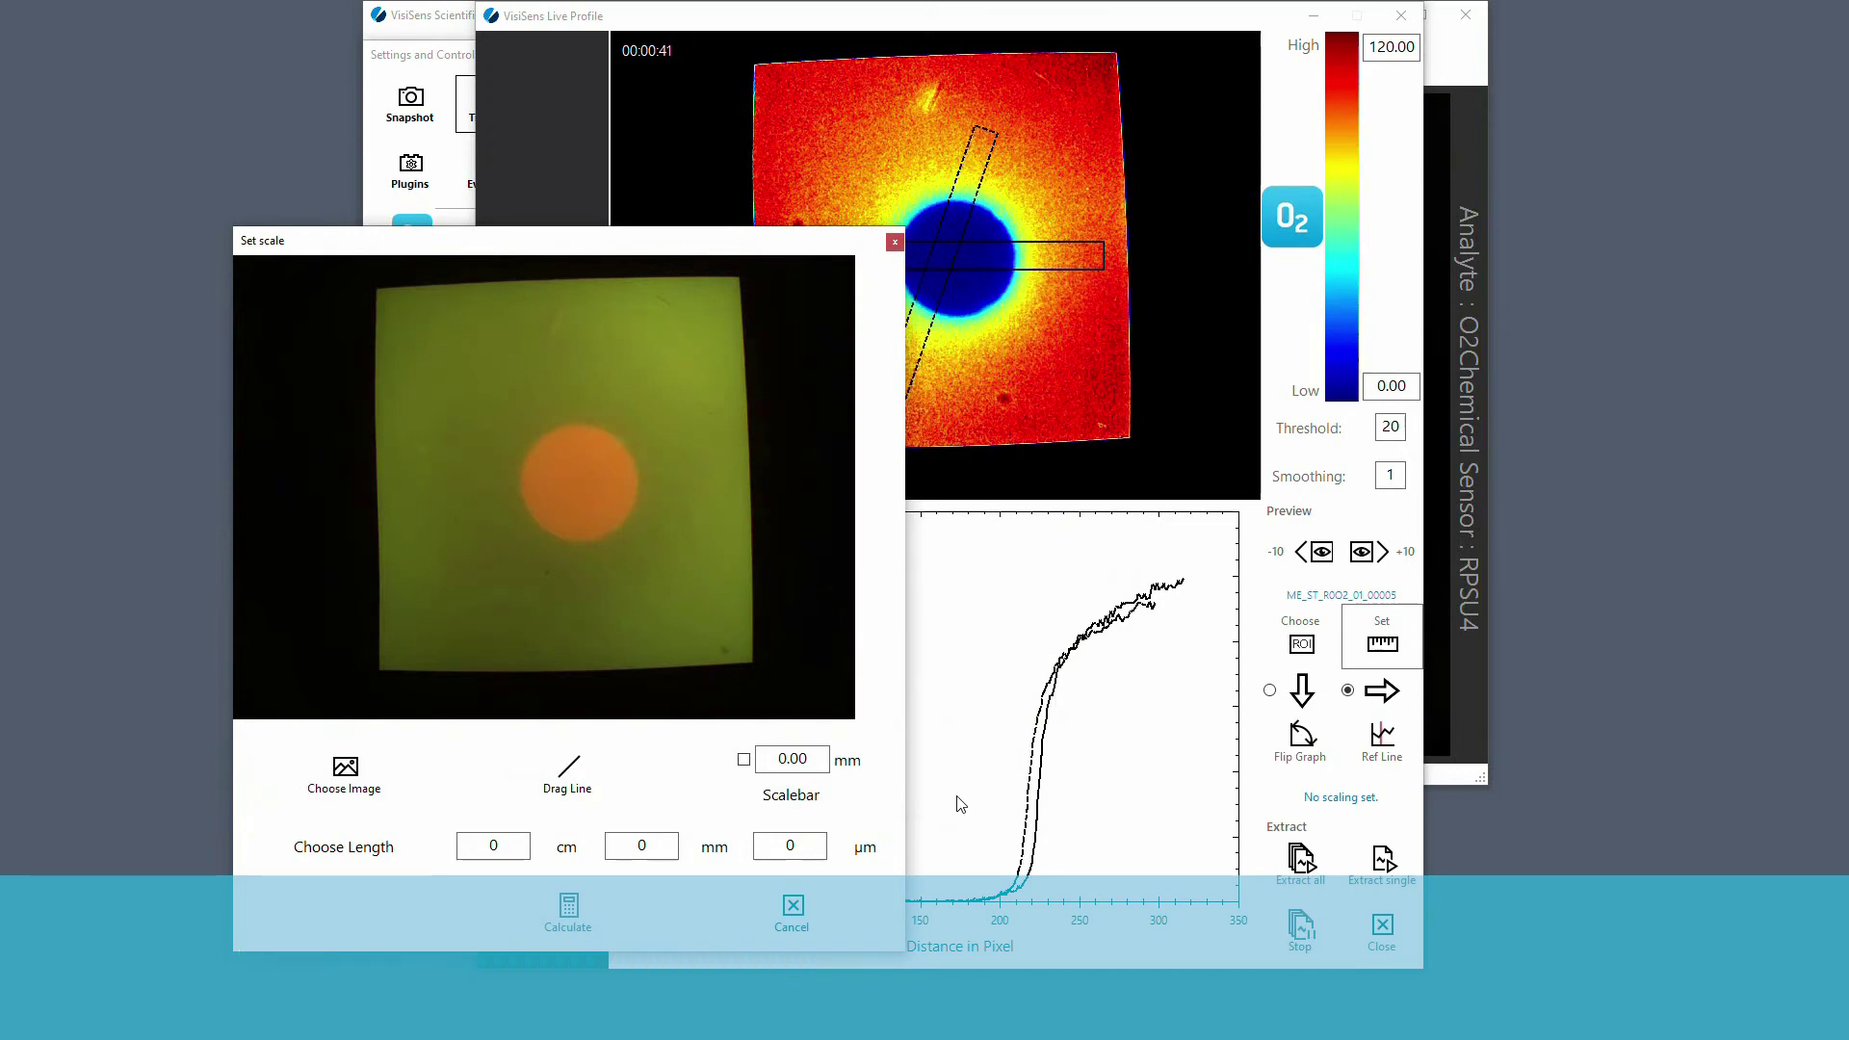
- Set the line across the spot's diameter to 8 mm with a 10 mm scalebar and calculate
left_click(570, 772)
left_click_drag(522, 480, 633, 482)
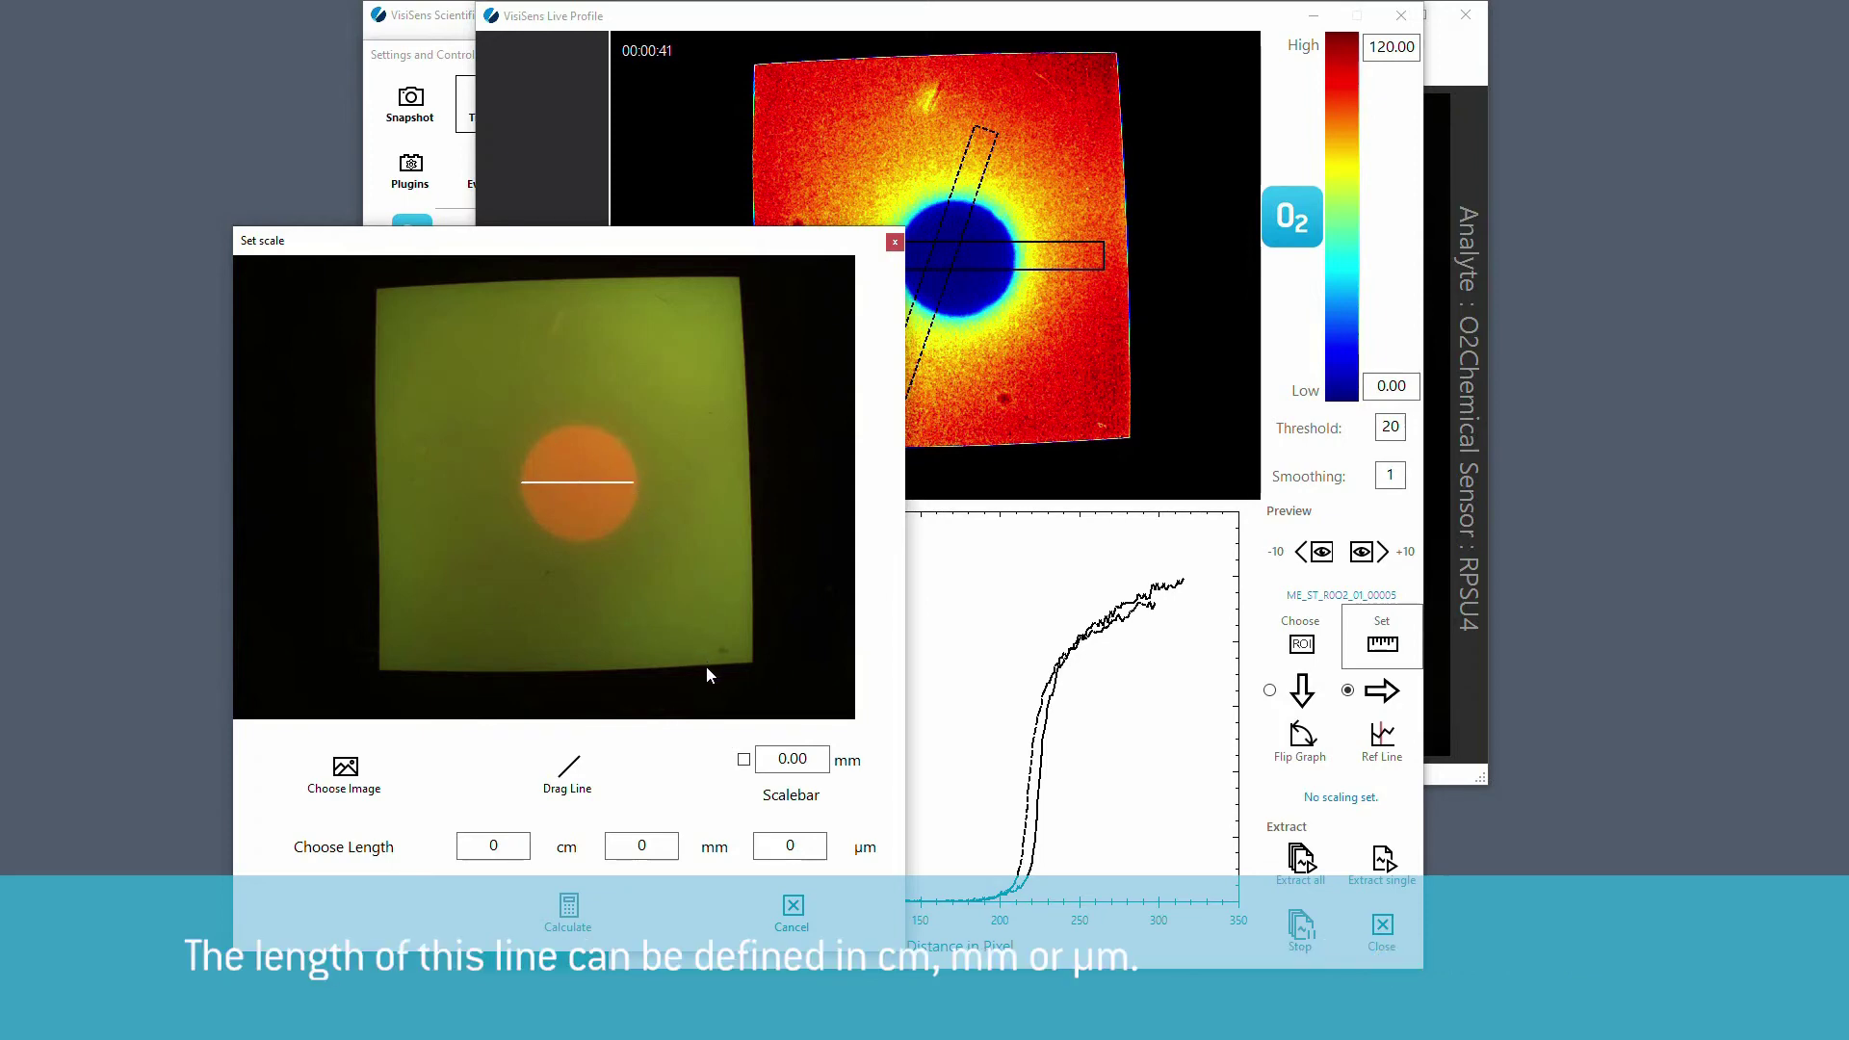
double_click(633, 845)
type("8")
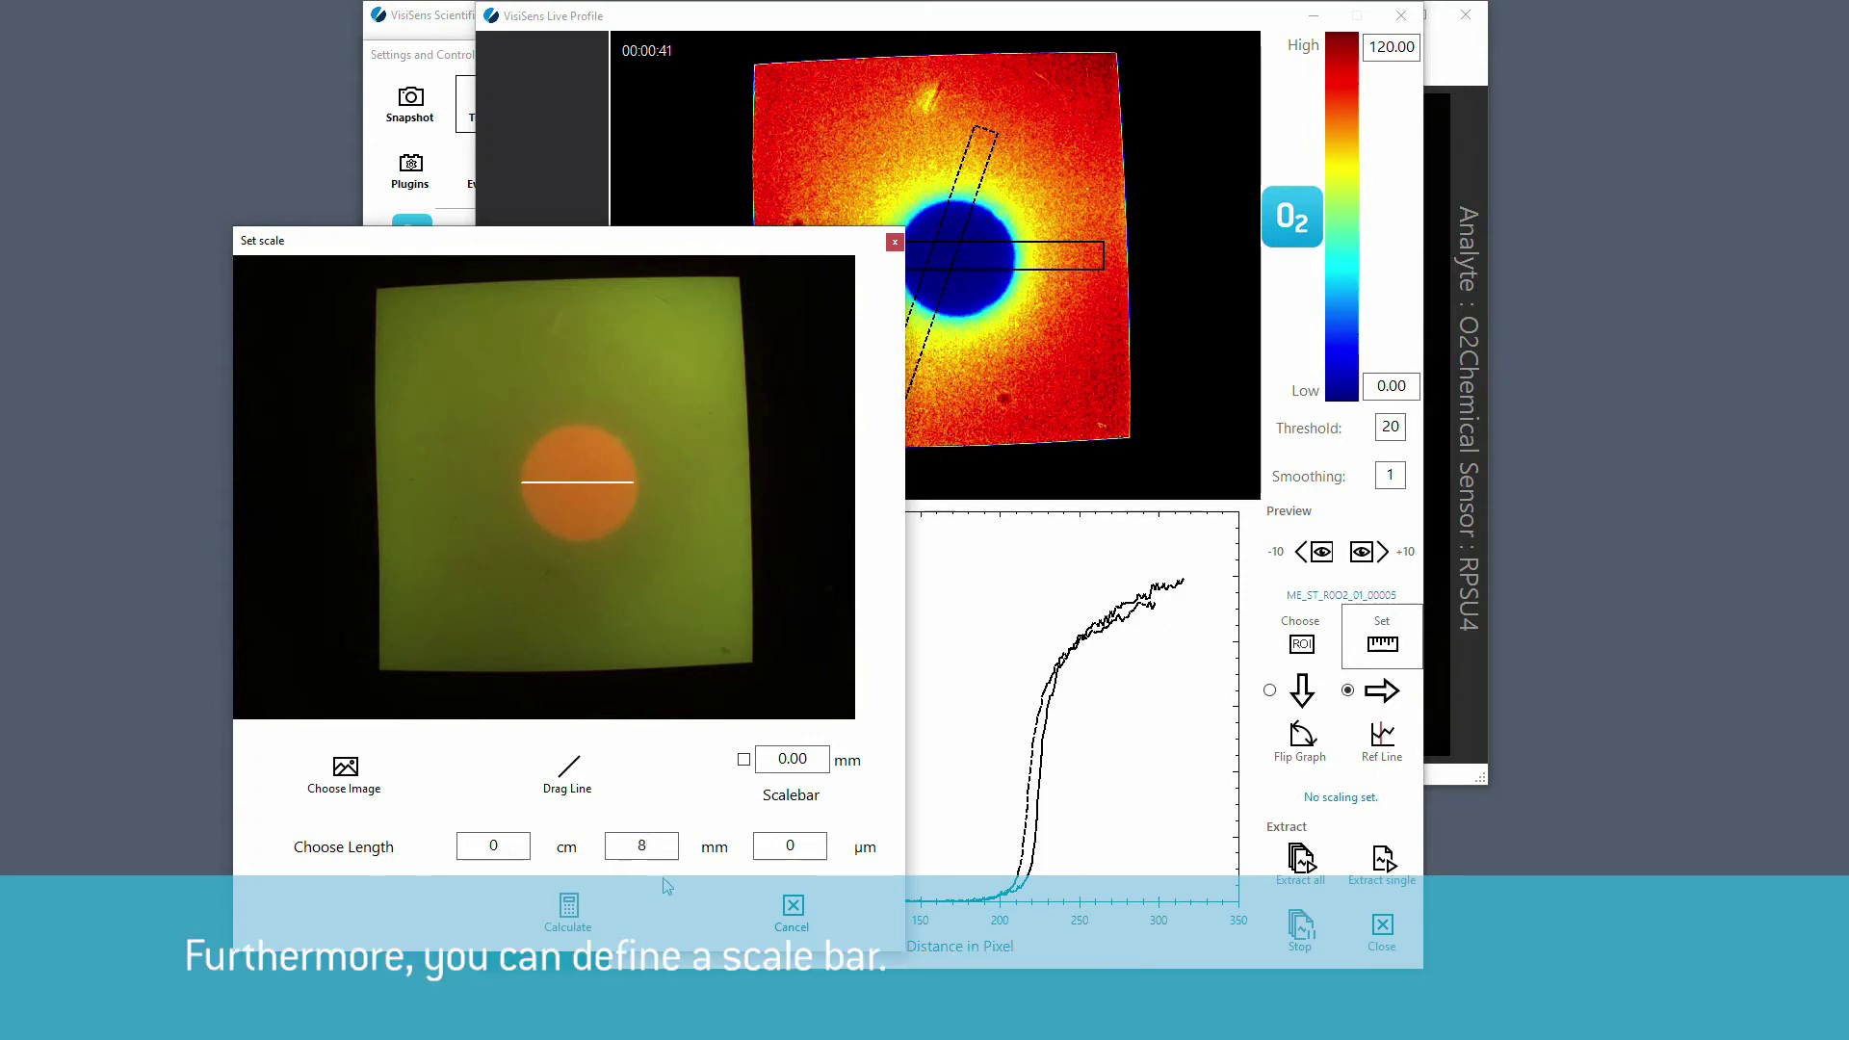
left_click(744, 760)
type("1")
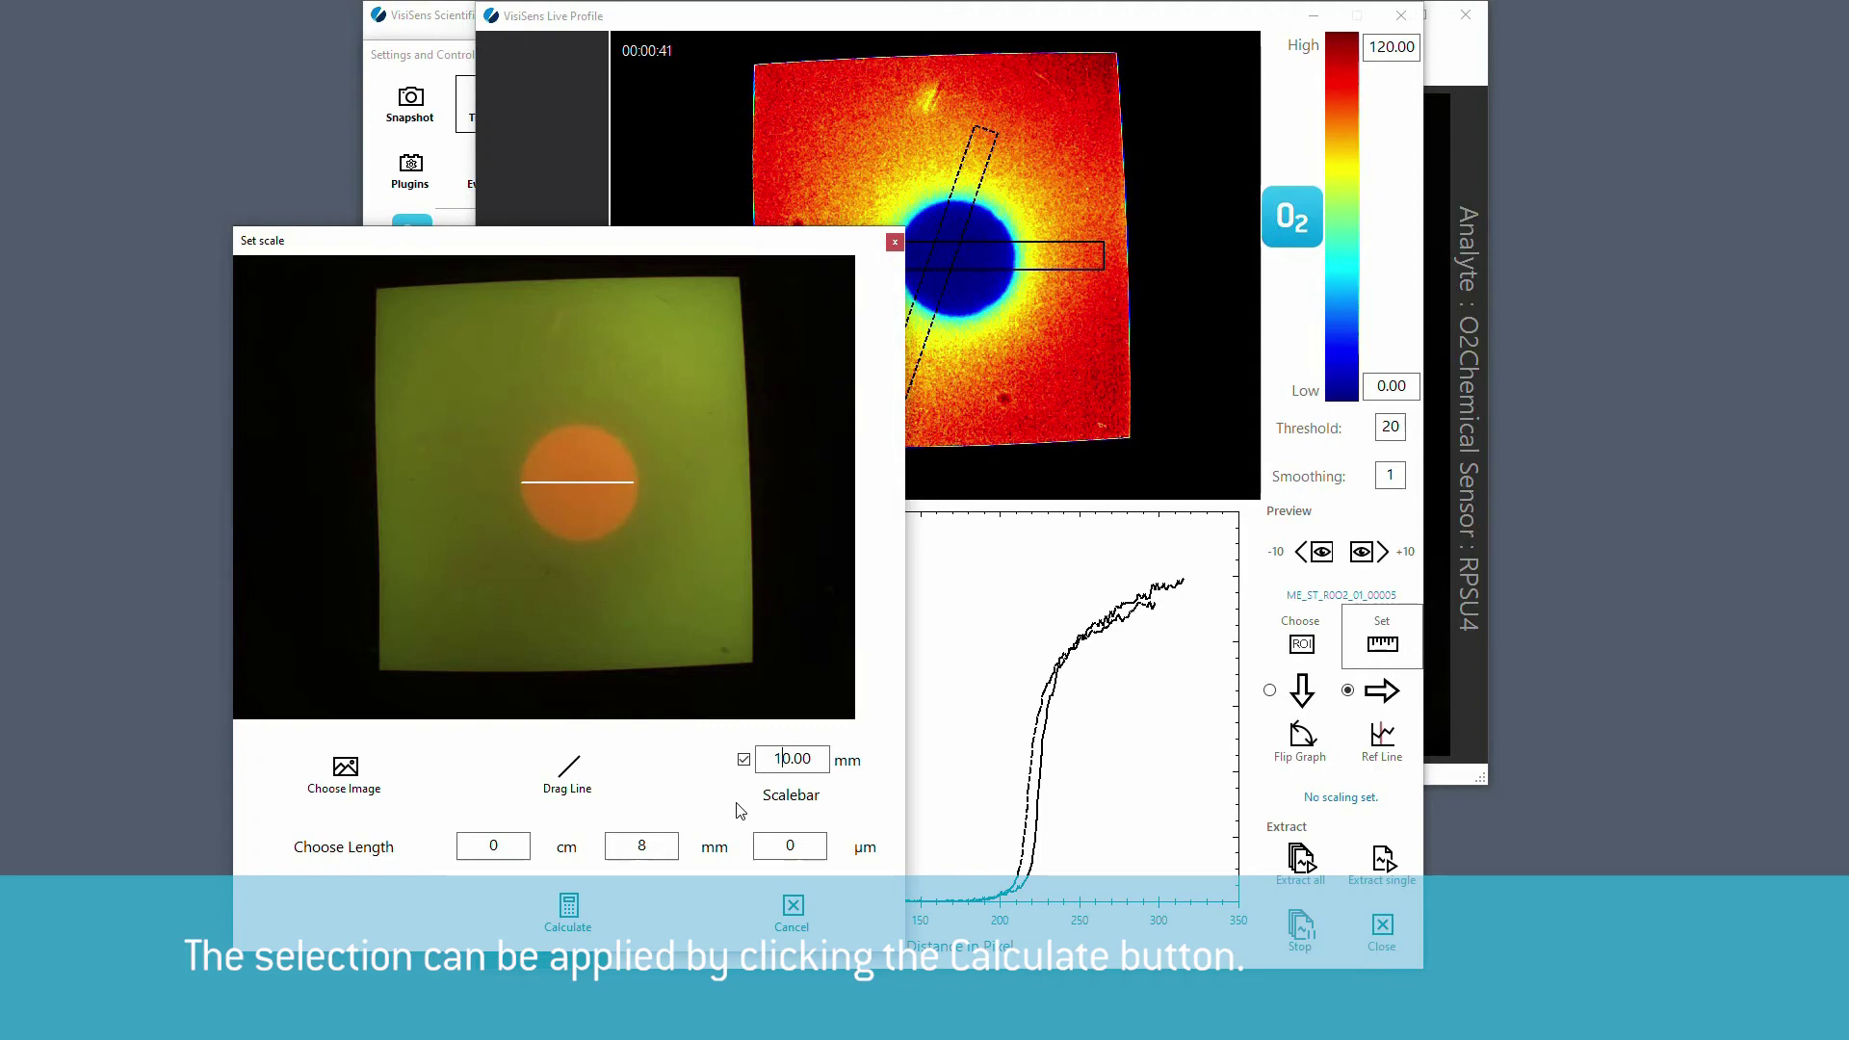
left_click(568, 910)
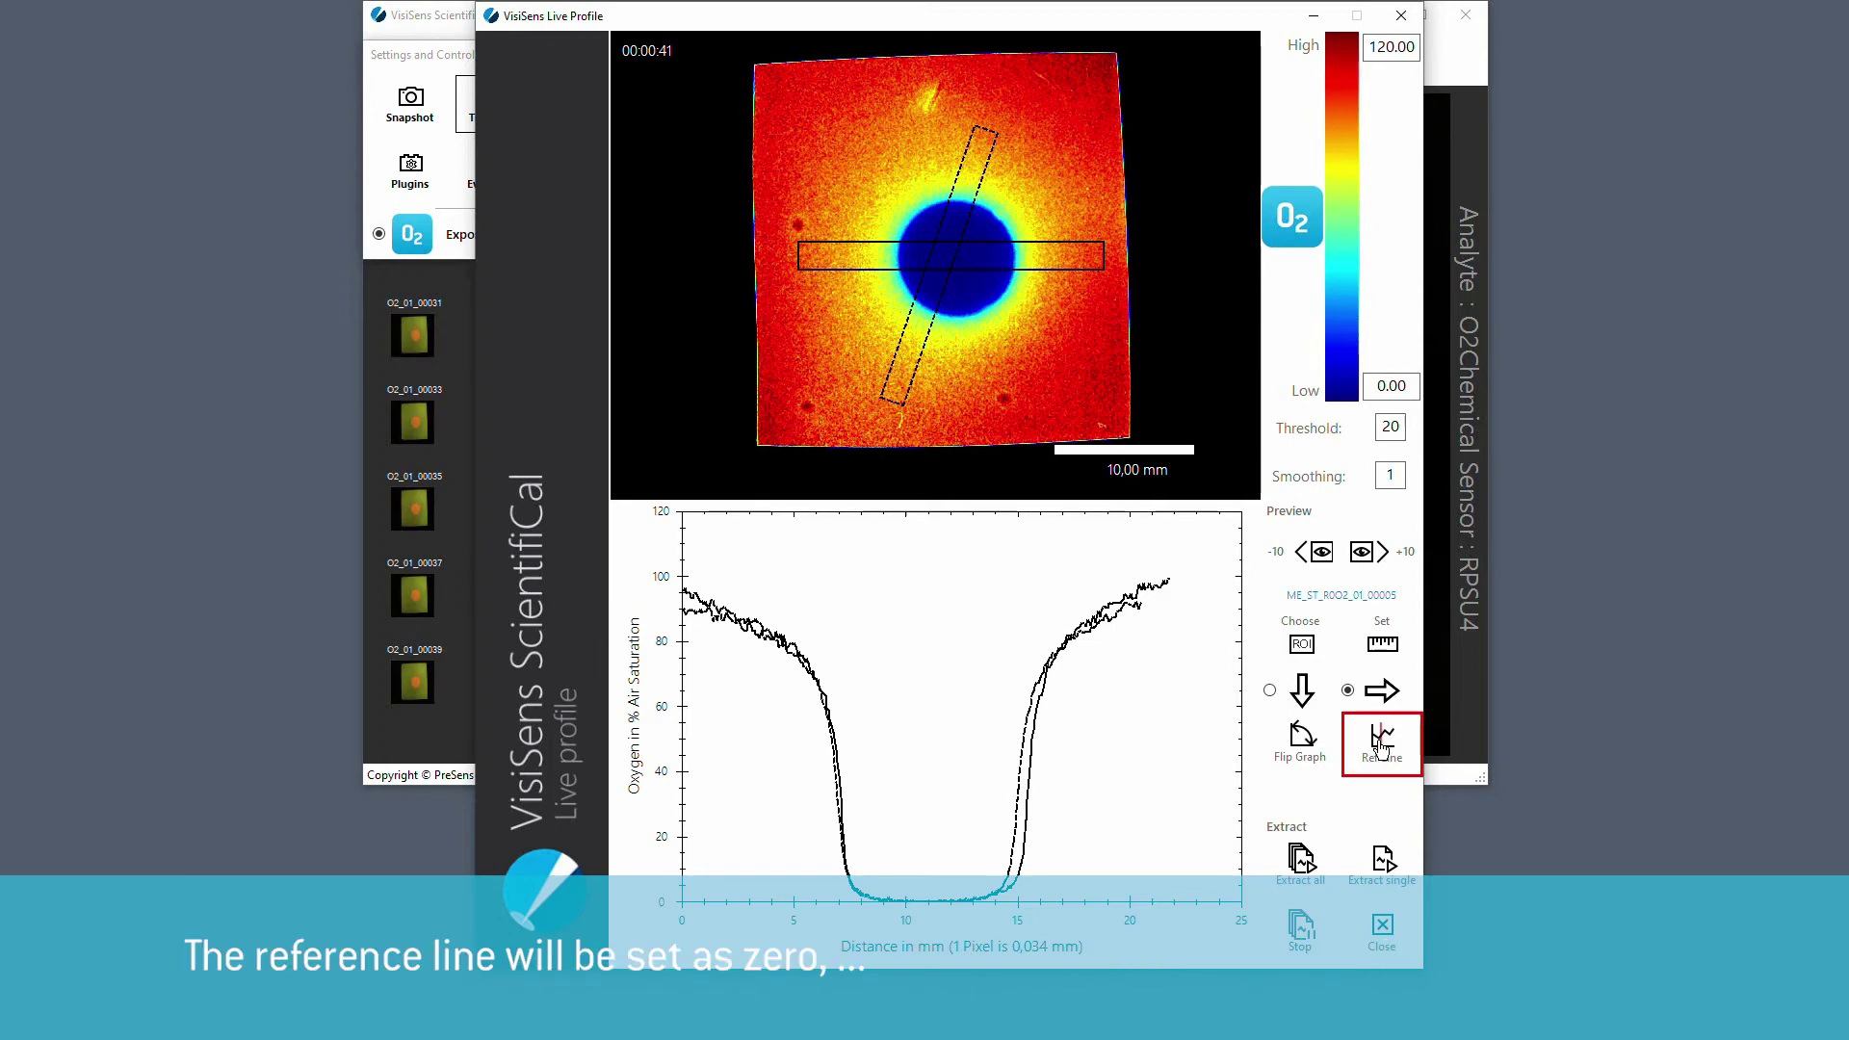
- Place a zero reference line at the centre of the profile dip
left_click(1380, 743)
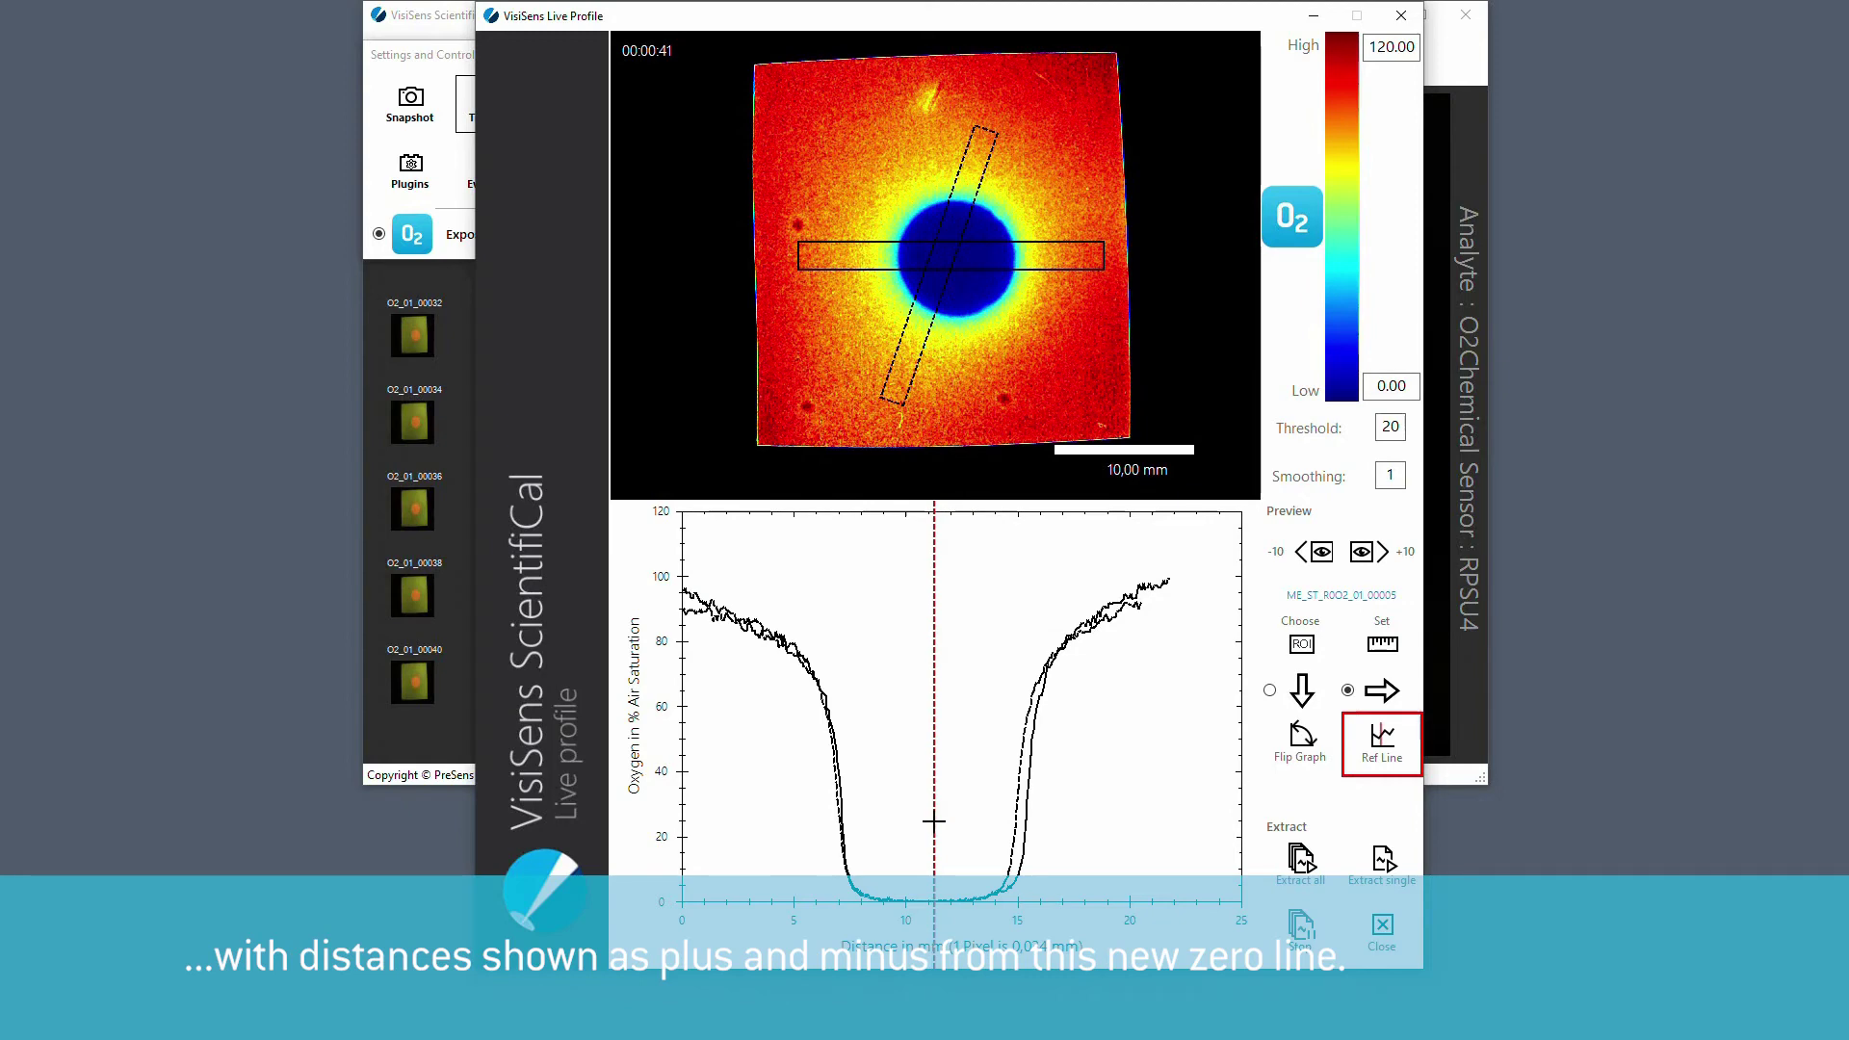
left_click(935, 820)
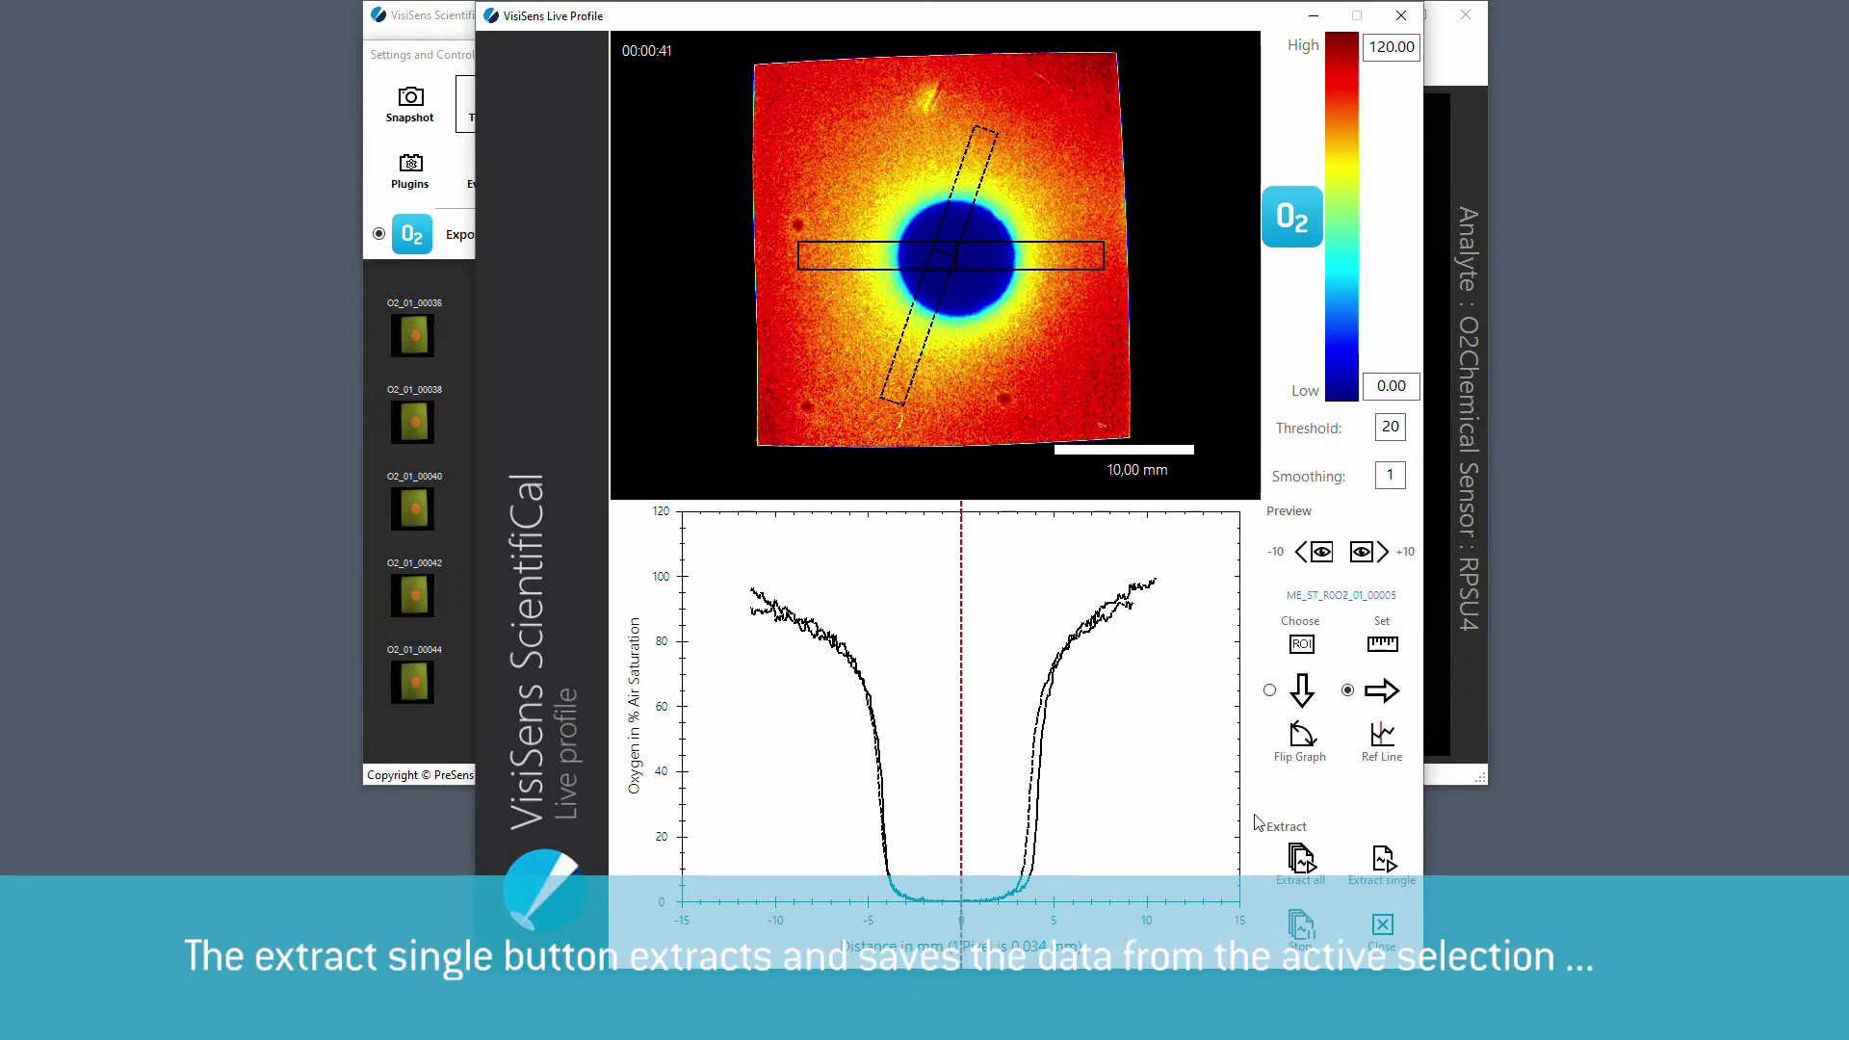
left_click(1384, 873)
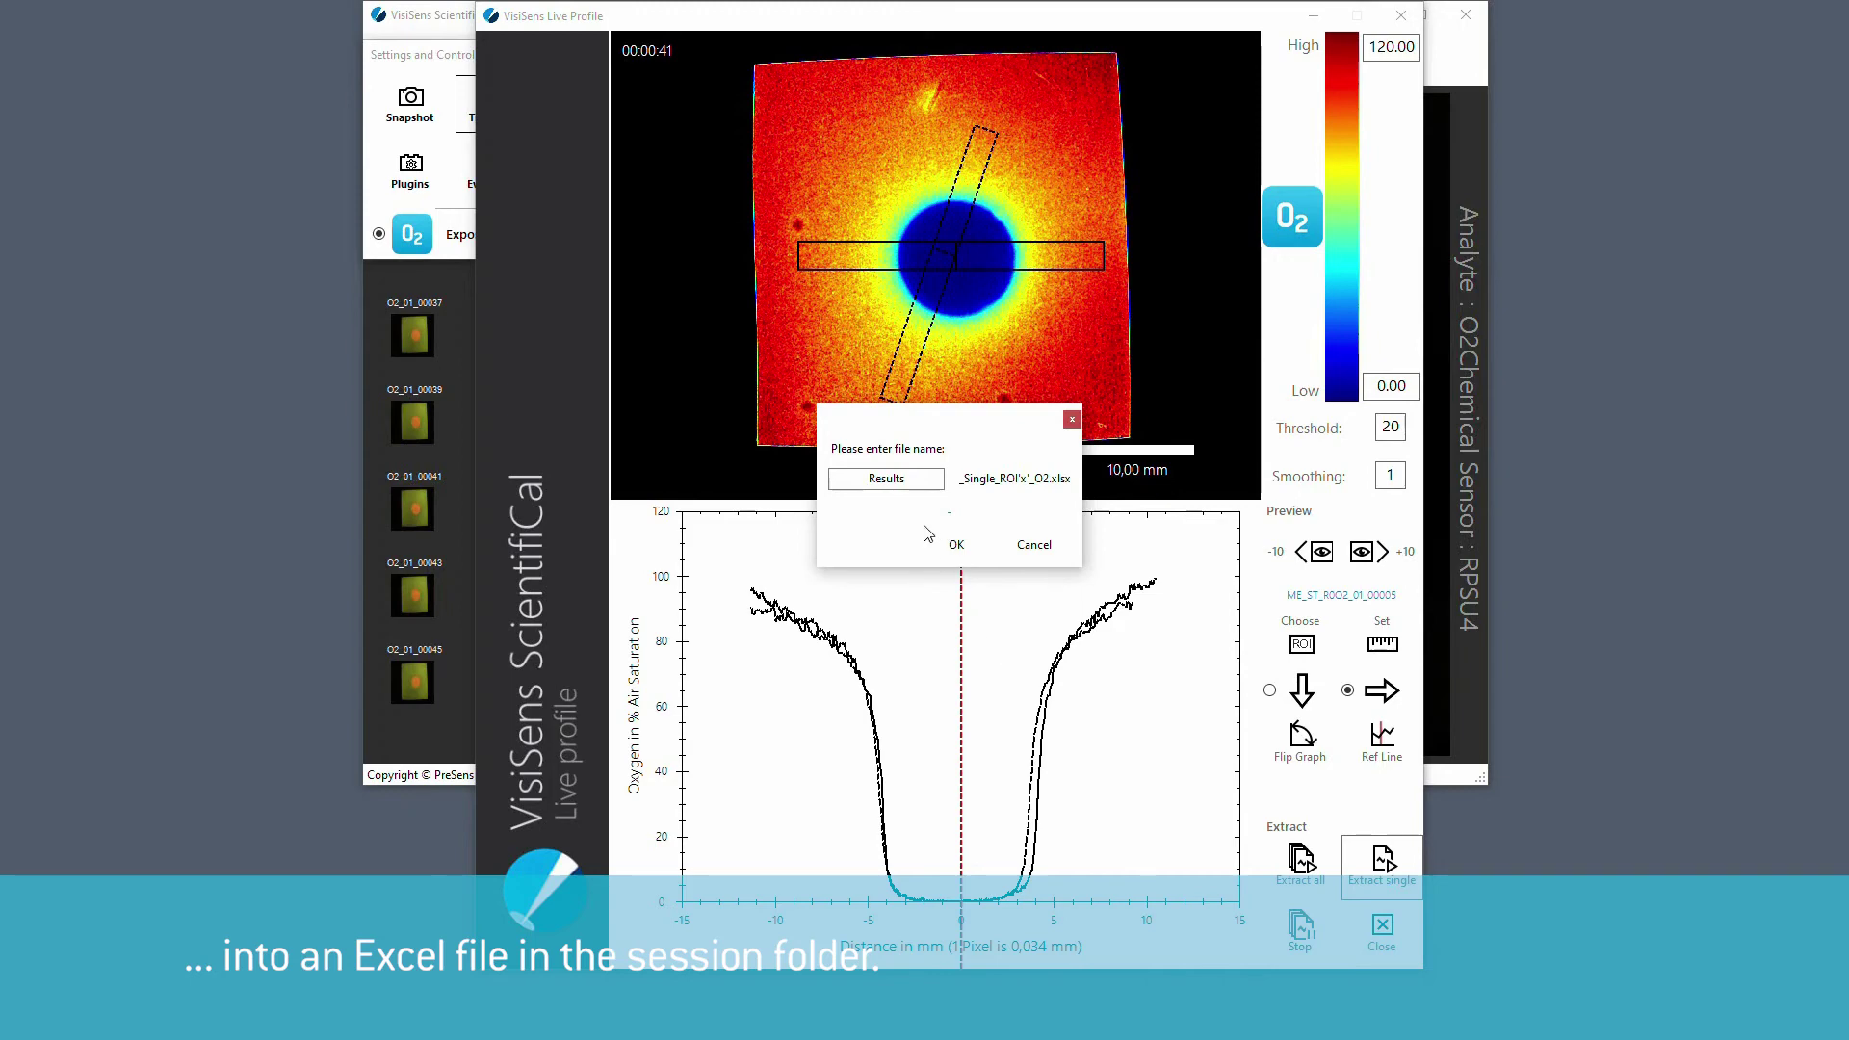
- Save the current profile as 'Results', then start extracting all recorded and incoming images
left_click(958, 549)
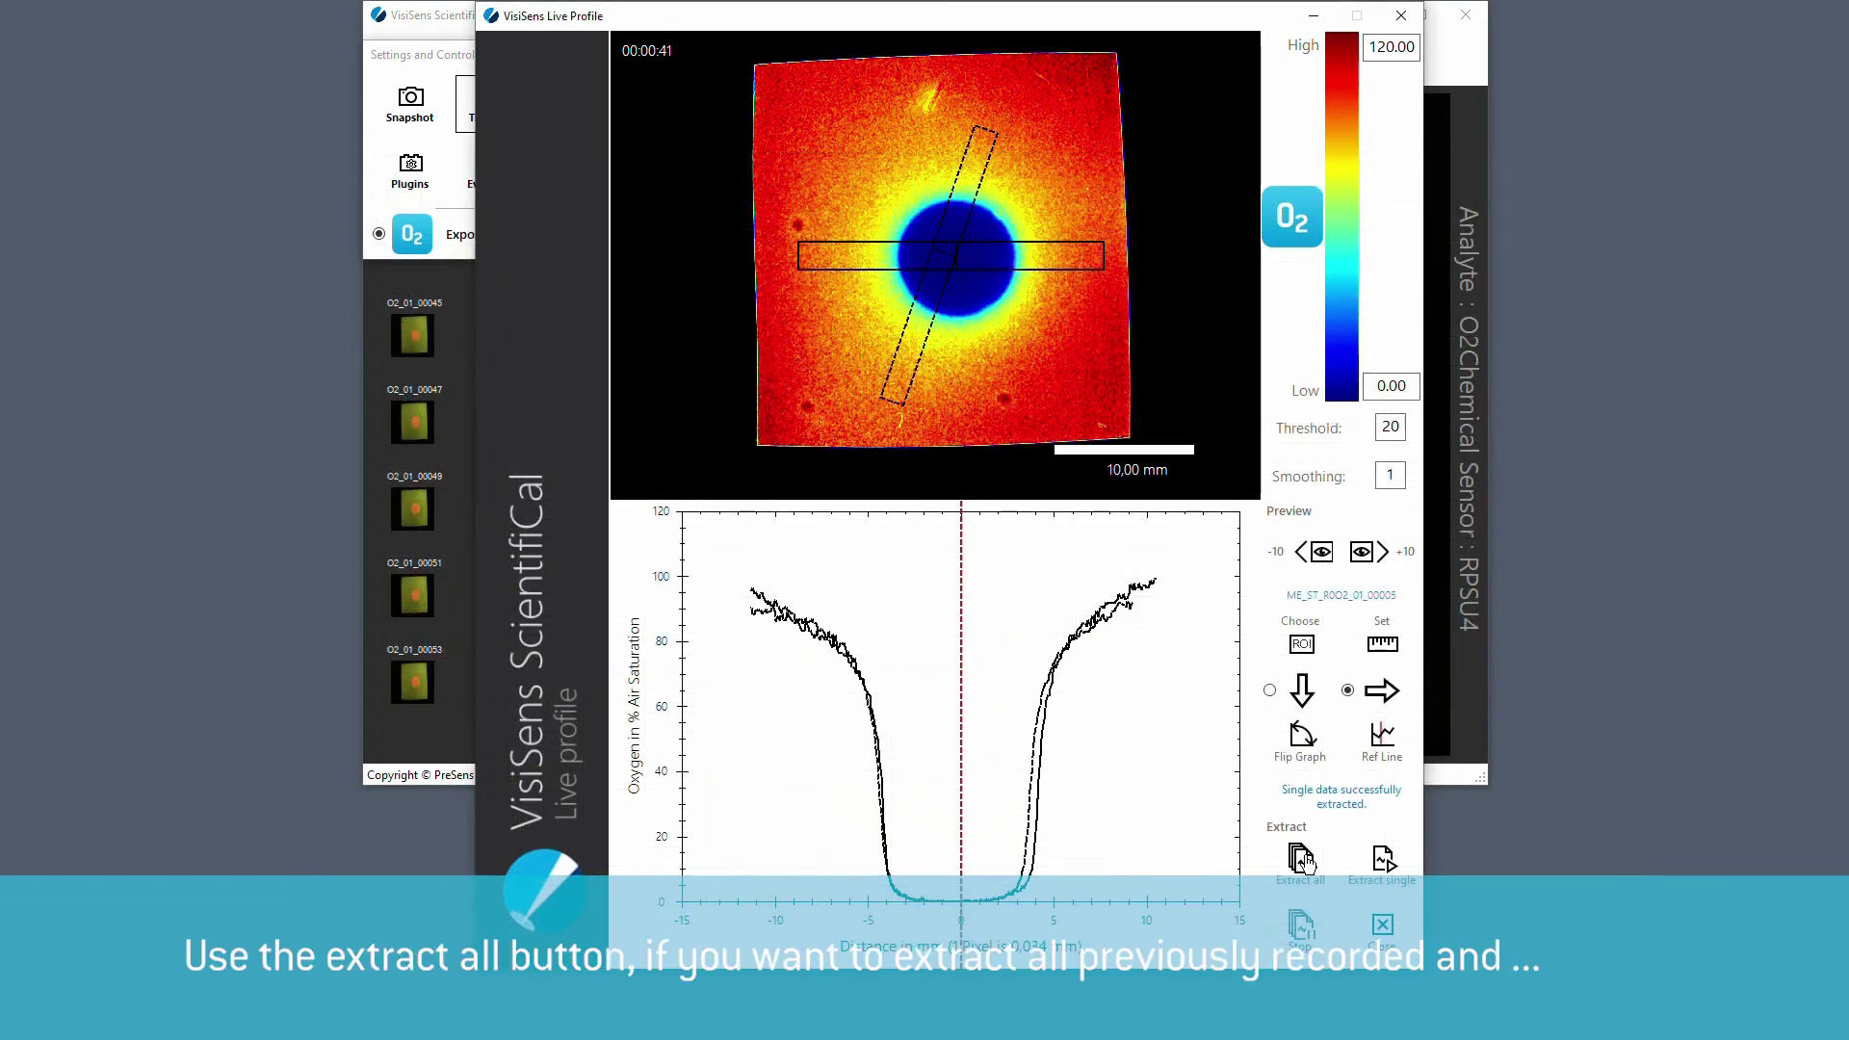
left_click(1302, 859)
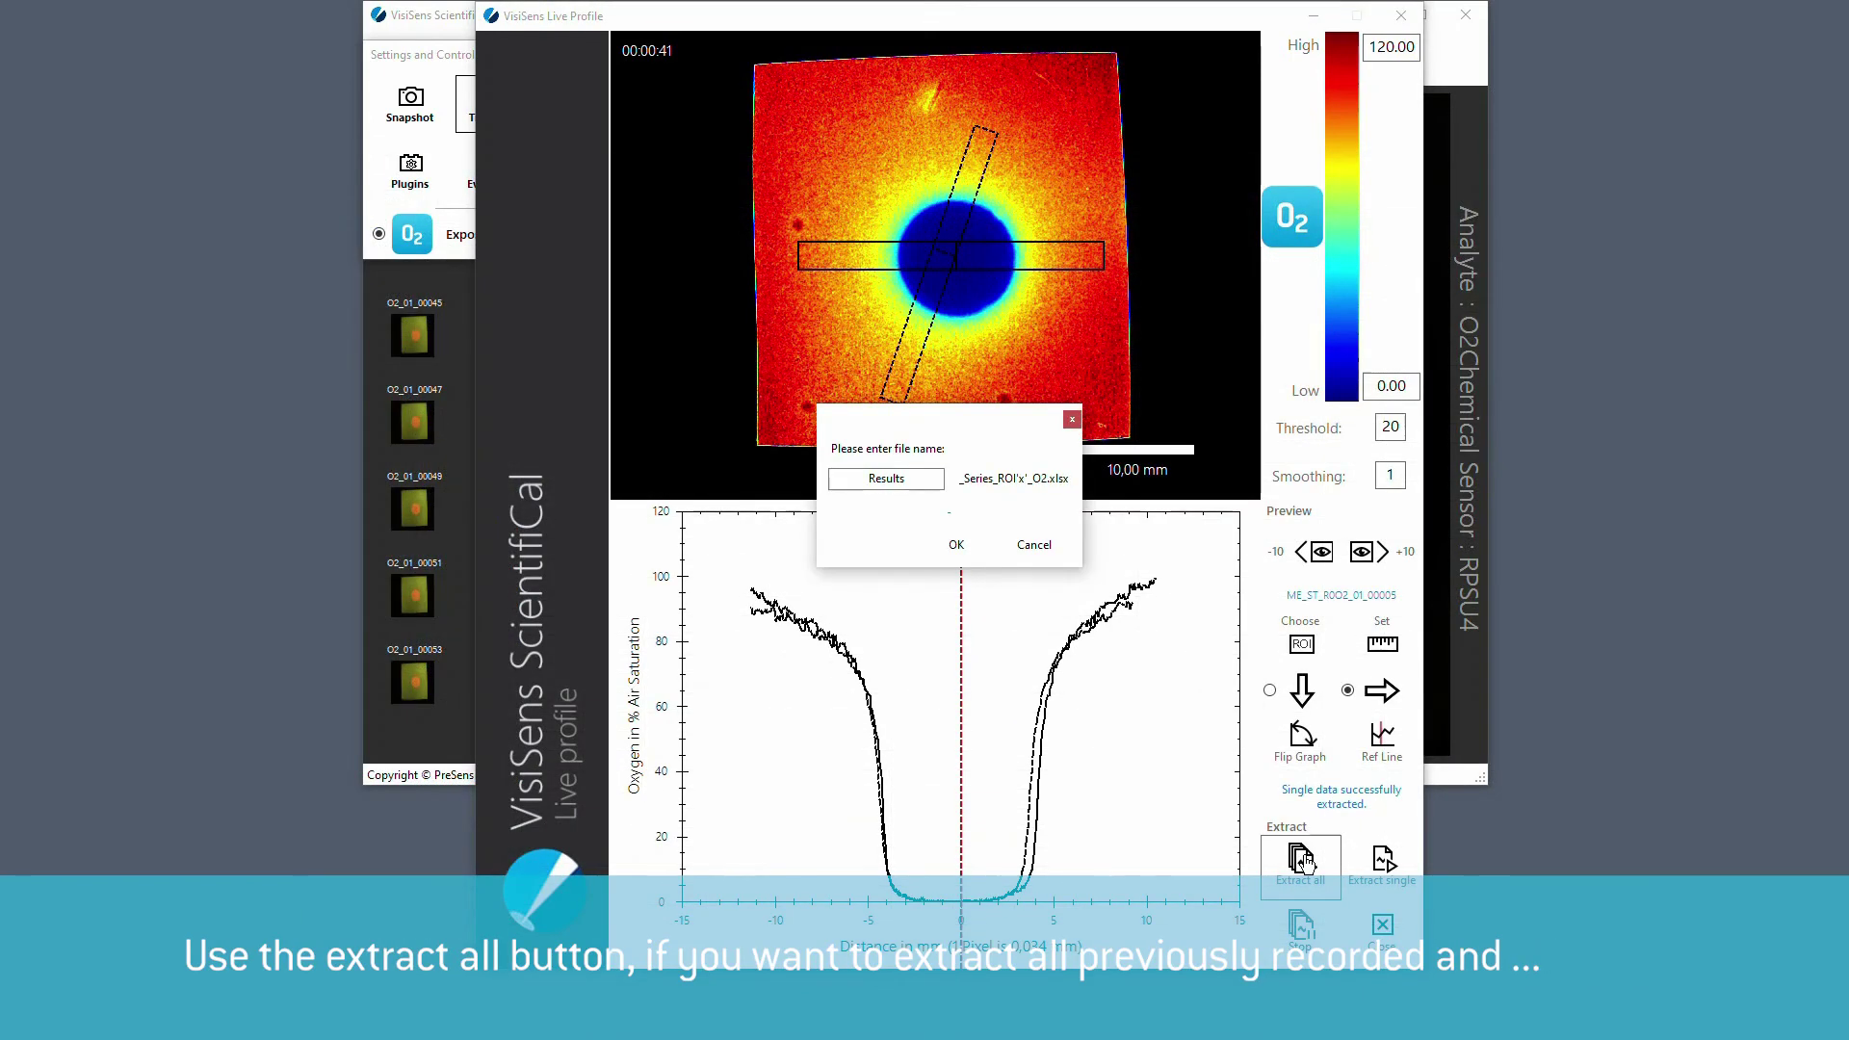
left_click(960, 546)
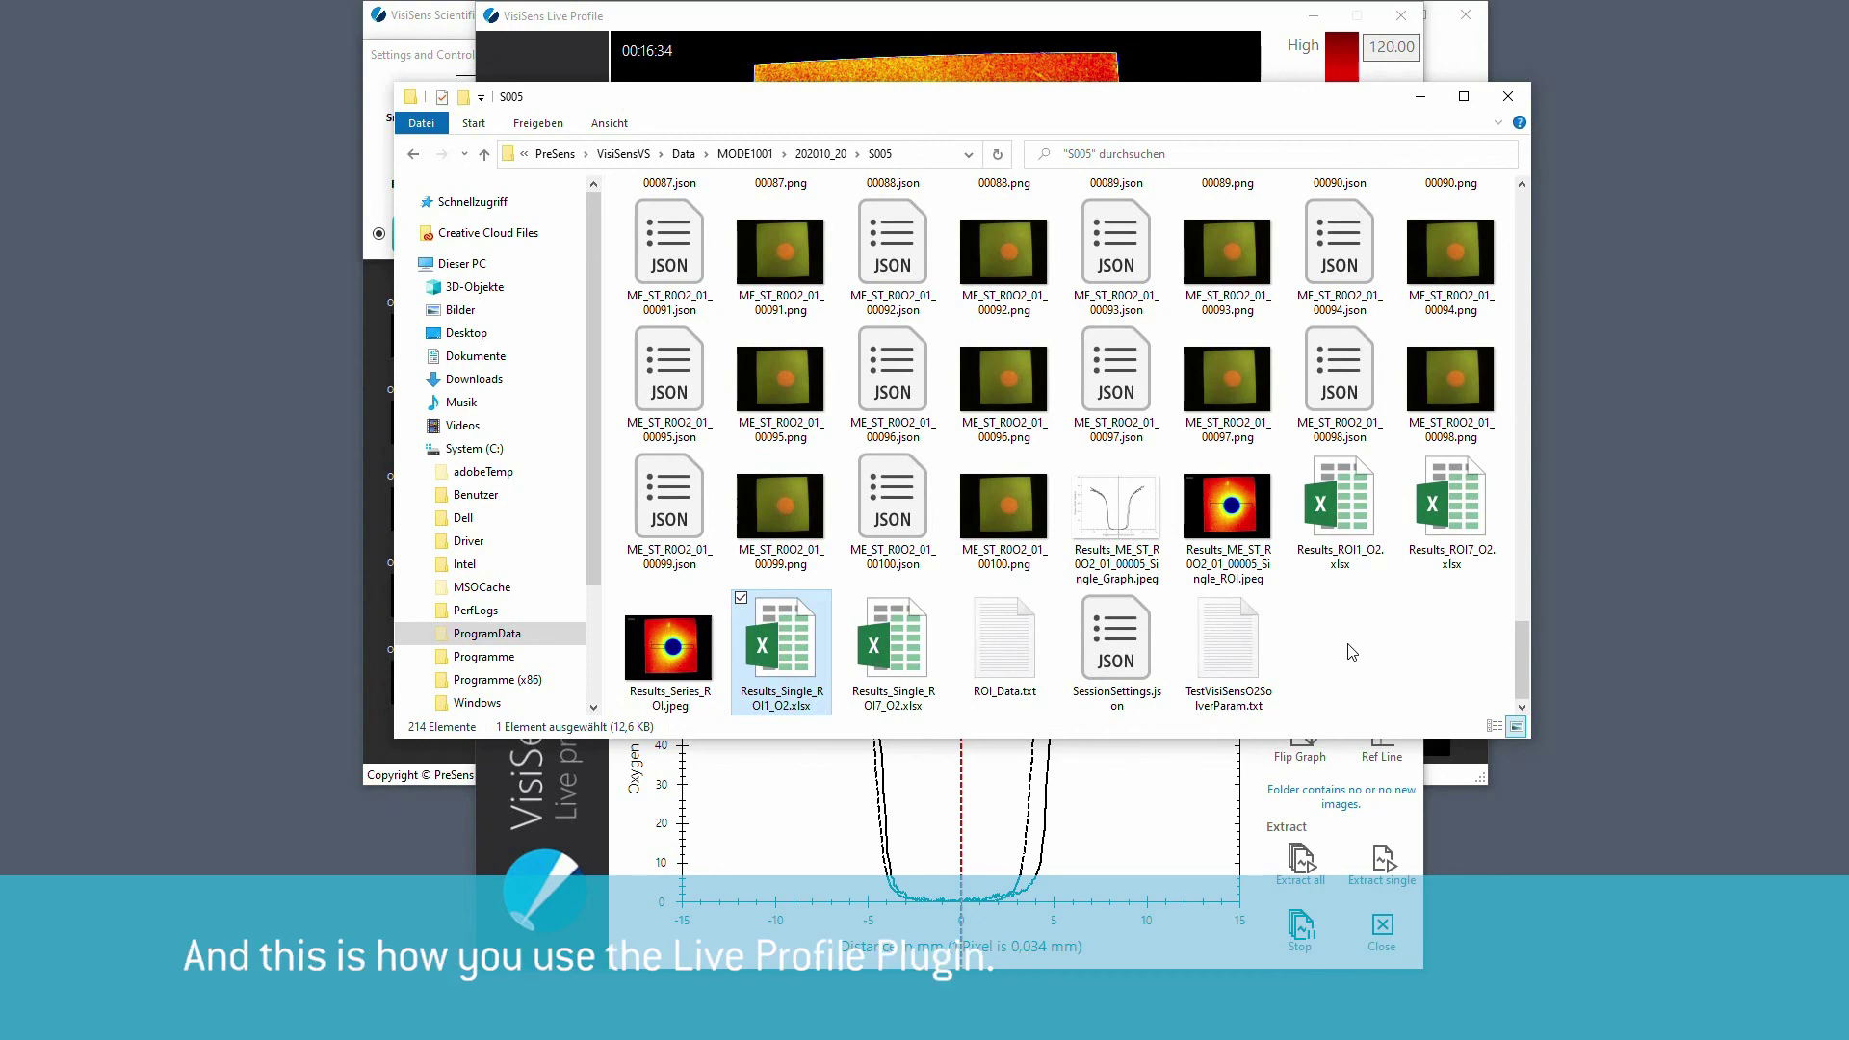
- Open Results_ROI1_O2.xlsx in Excel from the S005 folder
left_click(1347, 515)
double_click(1347, 515)
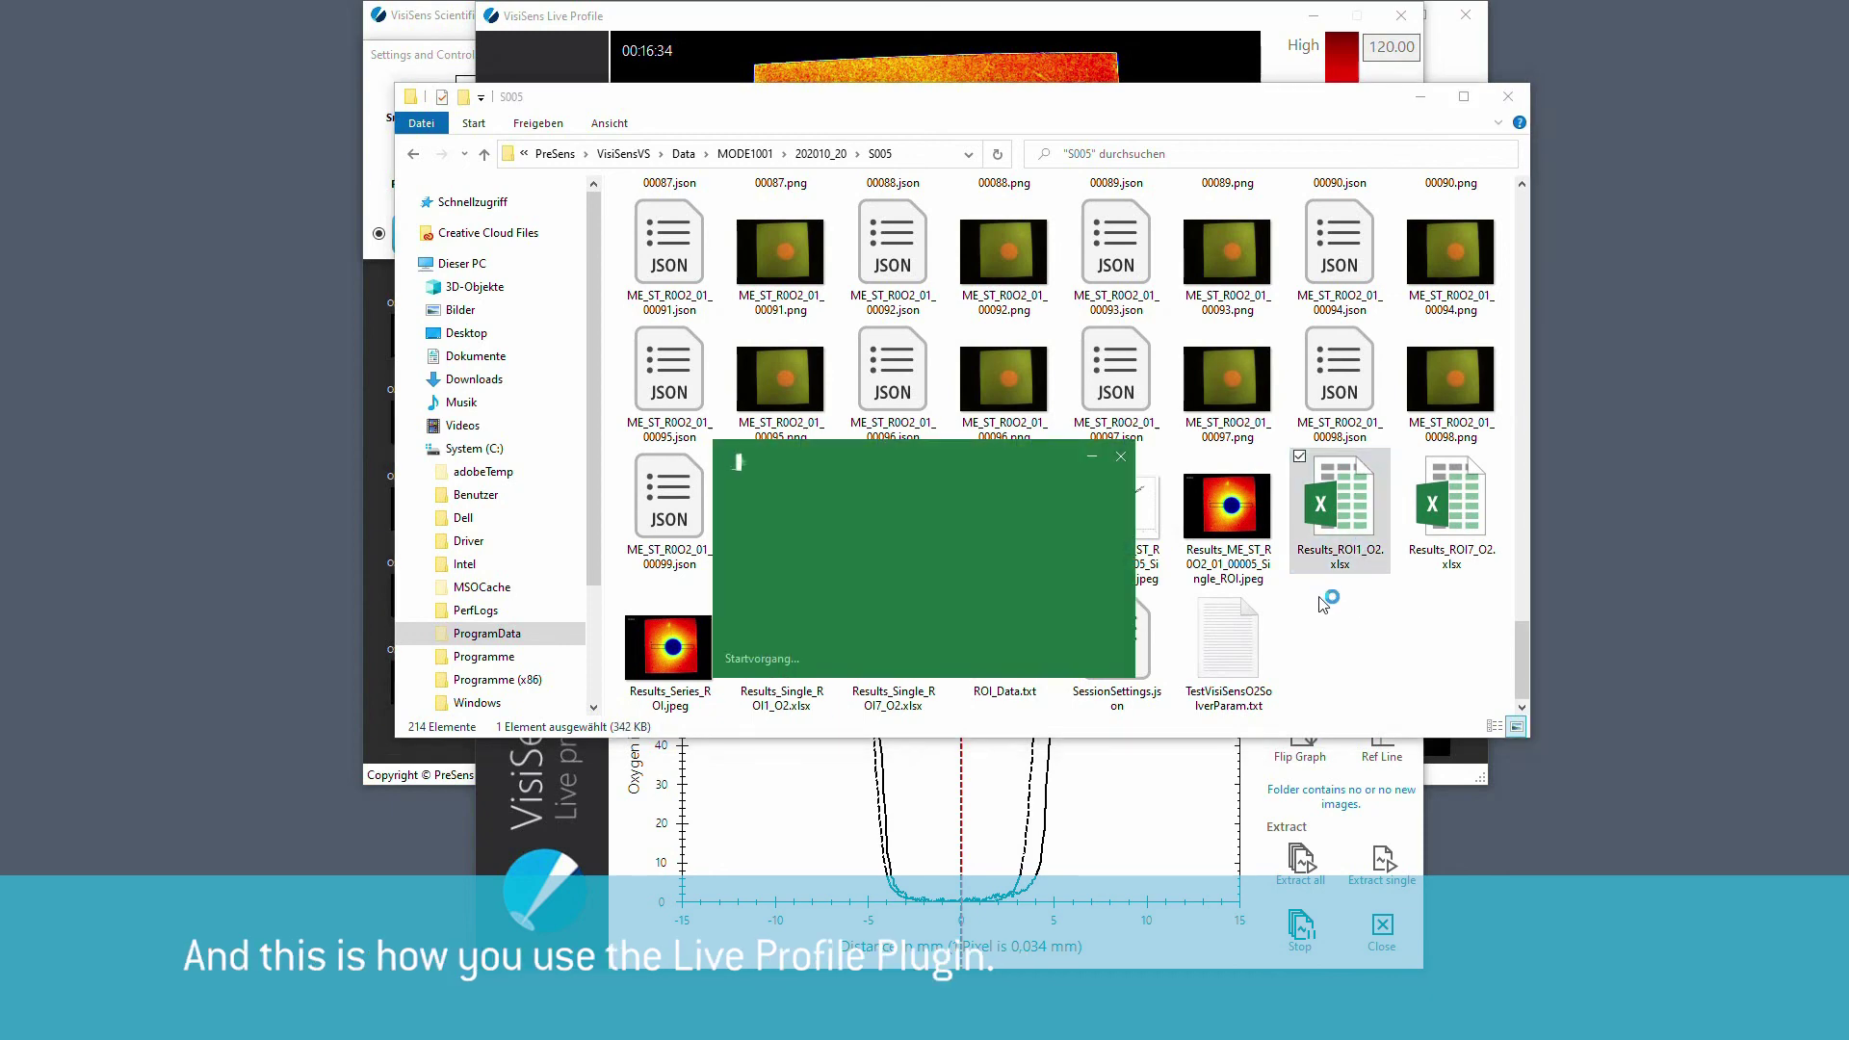